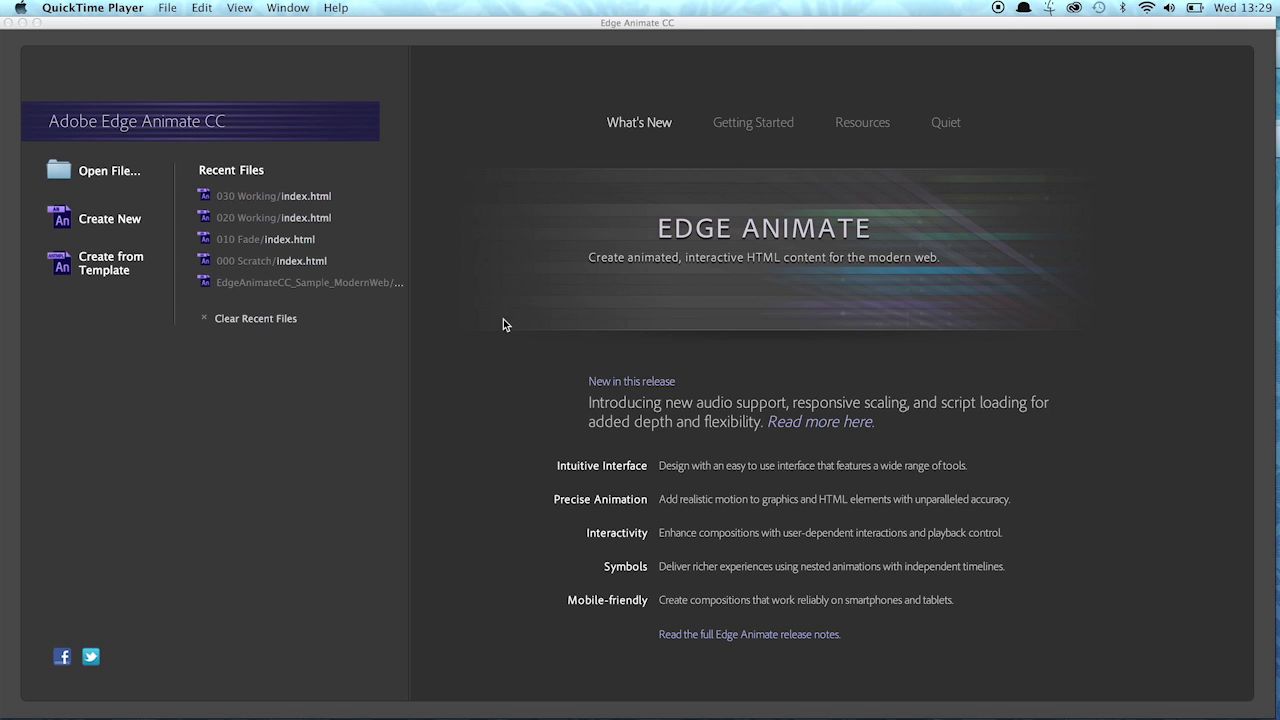
- Create a new blank 550 × 400 px composition from the welcome screen
{"action": "left_click", "coordinate": [118, 227]}
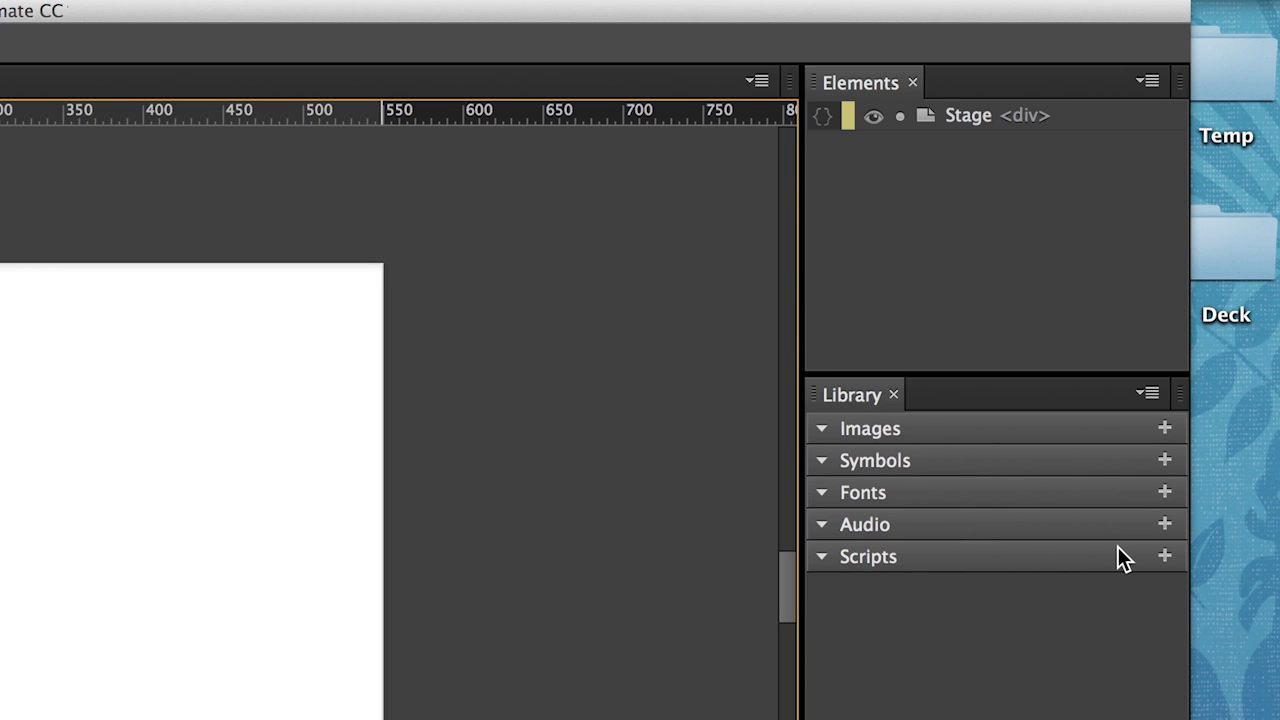
- Choose Add JS File from URL from the Library's Scripts + menu
{"action": "left_click", "coordinate": [1165, 559]}
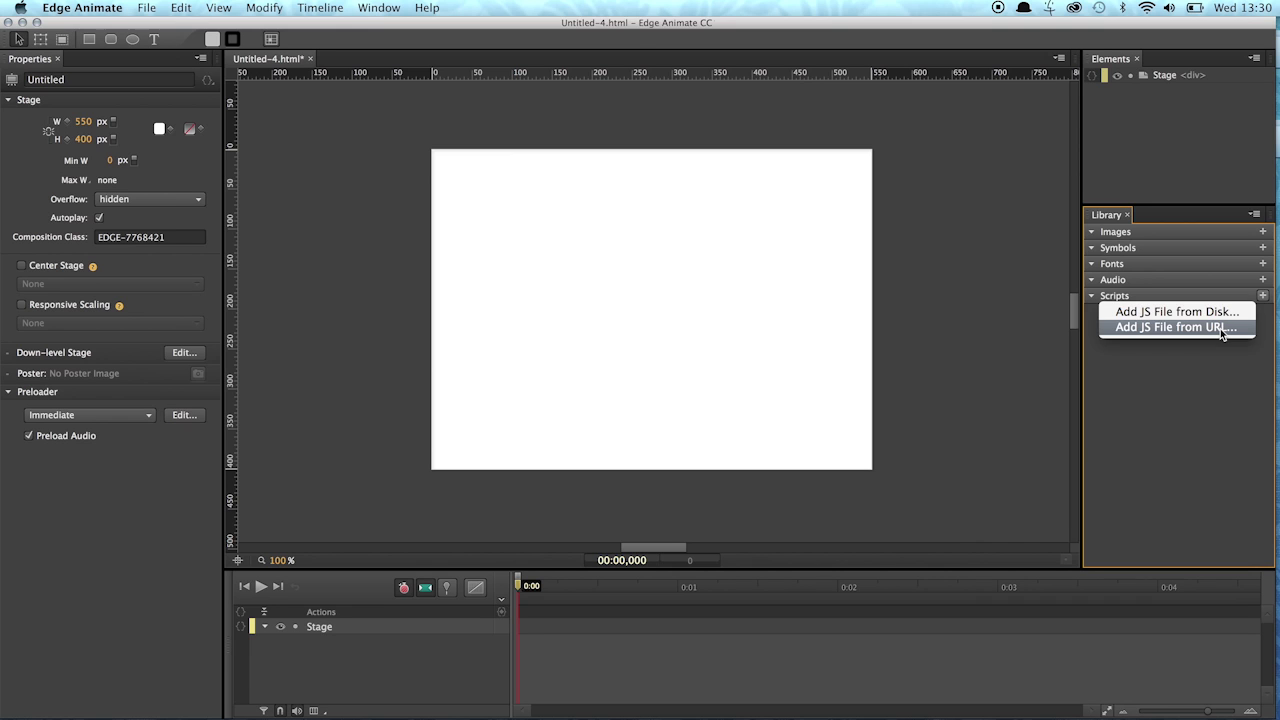
{"action": "left_click", "coordinate": [1079, 620]}
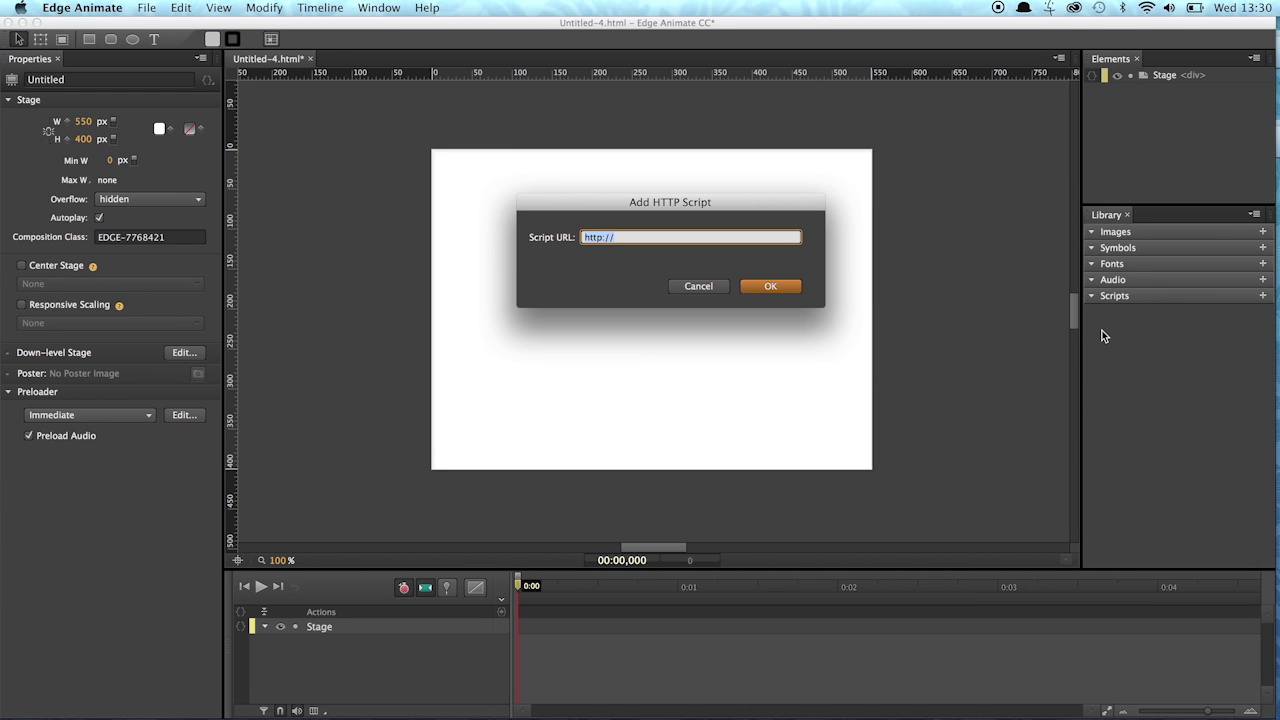
- Load cdn.edgecommons.org in a new Chrome tab and scroll to the Version 1.1.2 script table
{"action": "key", "text": "super+Tab"}
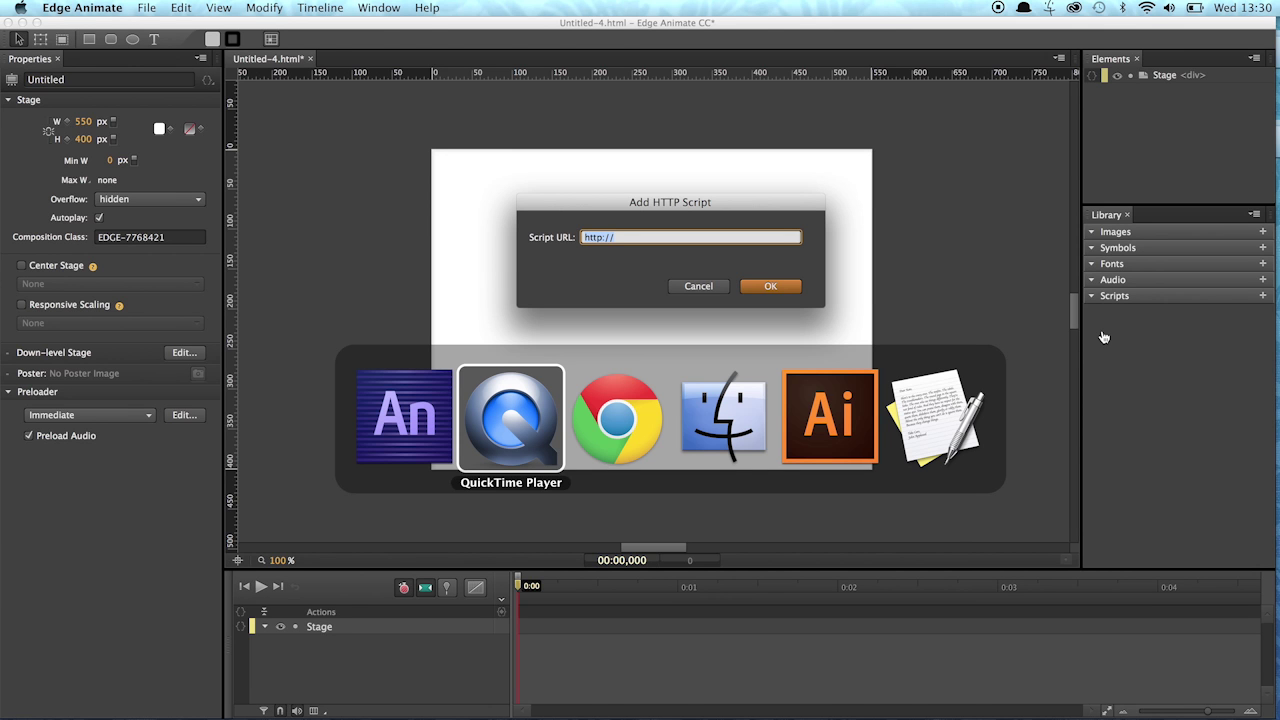
{"action": "key", "text": "super+Tab"}
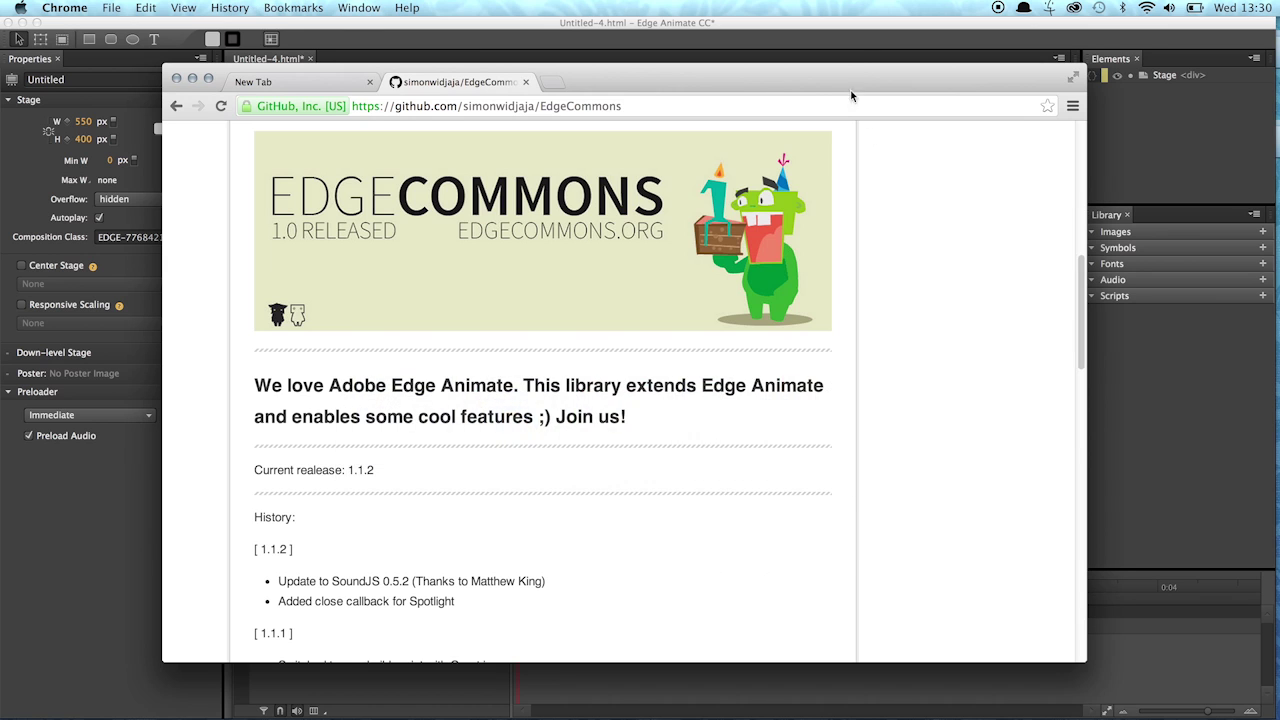
{"action": "key", "text": "super+t"}
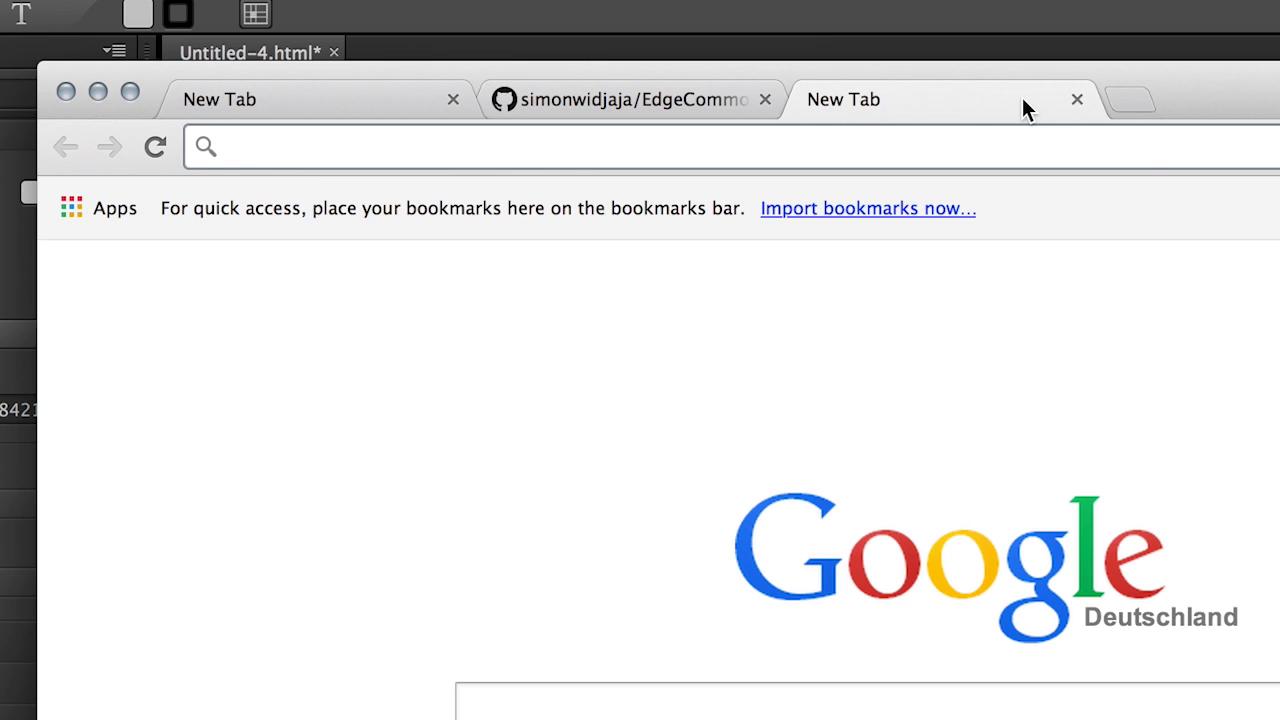
{"action": "type", "text": "cdn.edgecommons.org"}
{"action": "key", "text": "Return"}
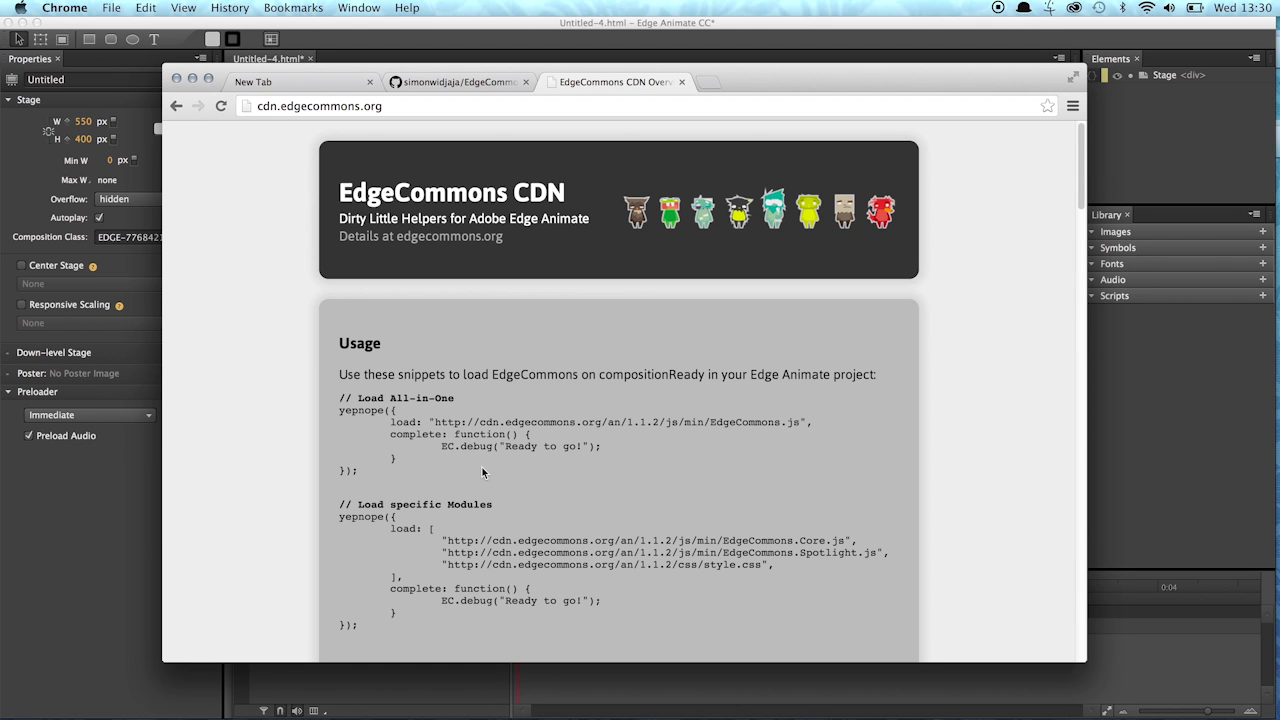
{"action": "scroll", "coordinate": [482, 470], "scroll_direction": "down", "scroll_amount": 2}
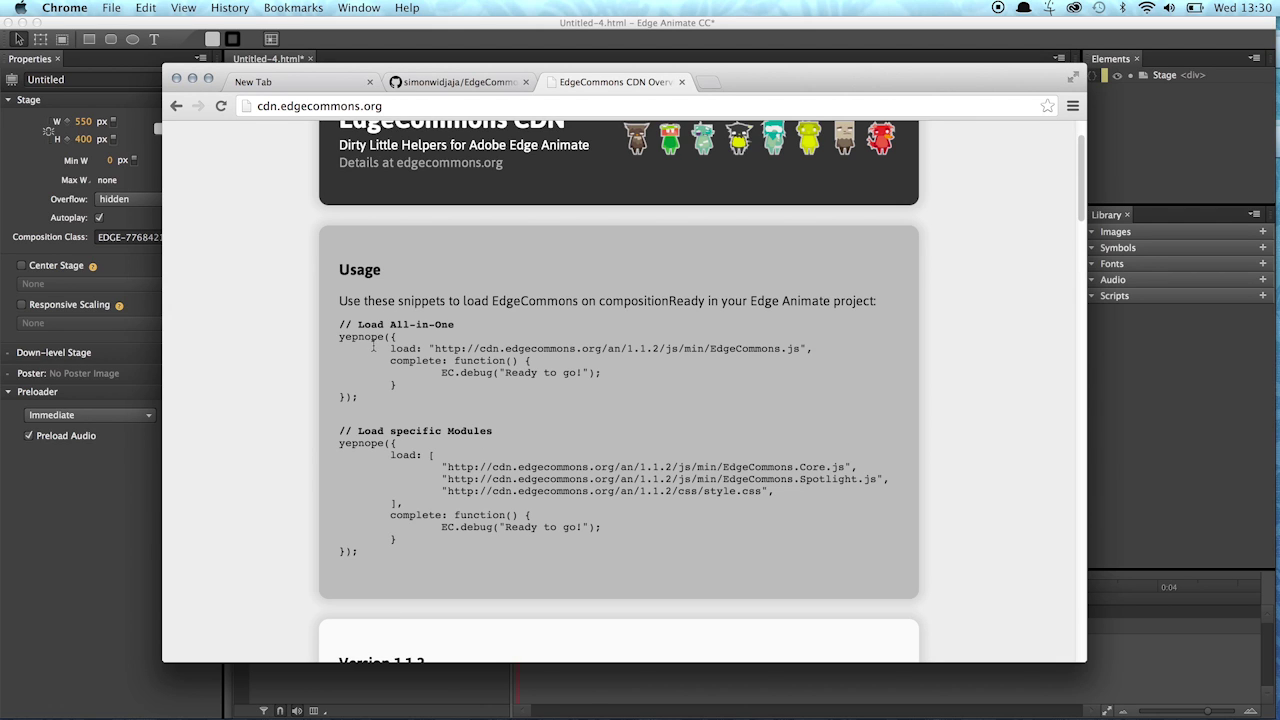
{"action": "scroll", "coordinate": [400, 356], "scroll_direction": "down", "scroll_amount": 3}
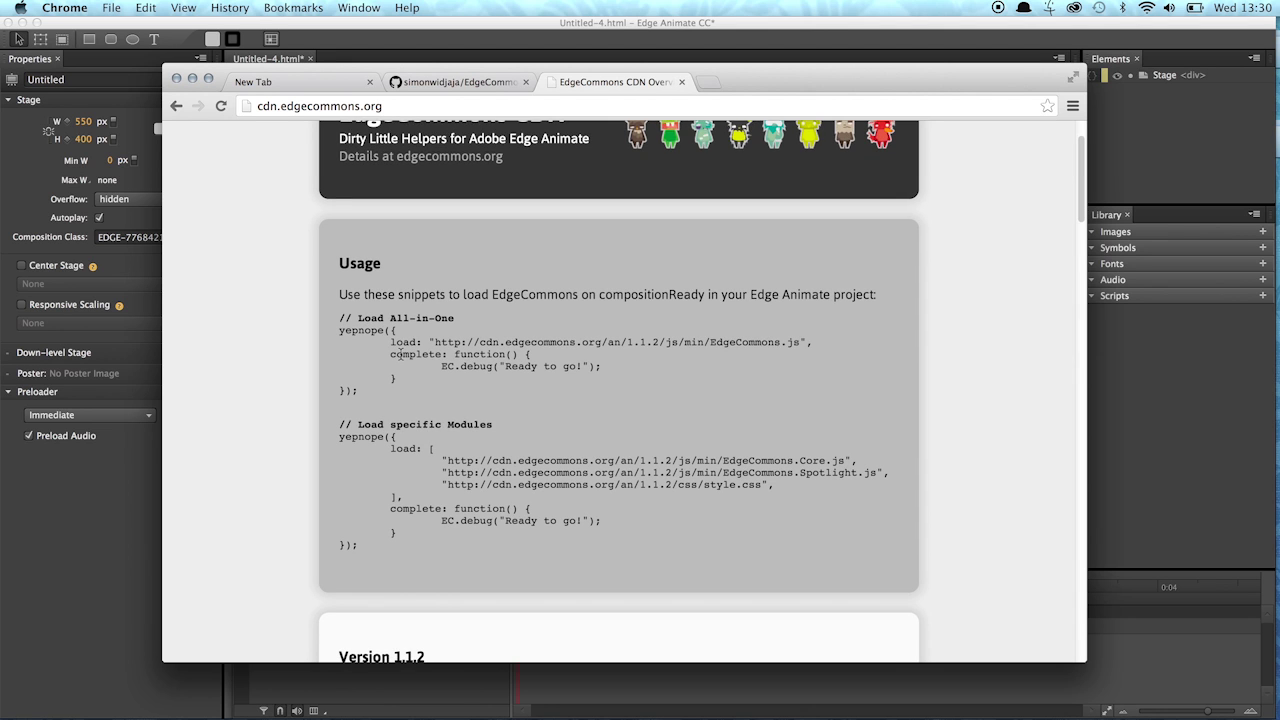
{"action": "scroll", "coordinate": [400, 356], "scroll_direction": "down", "scroll_amount": 2}
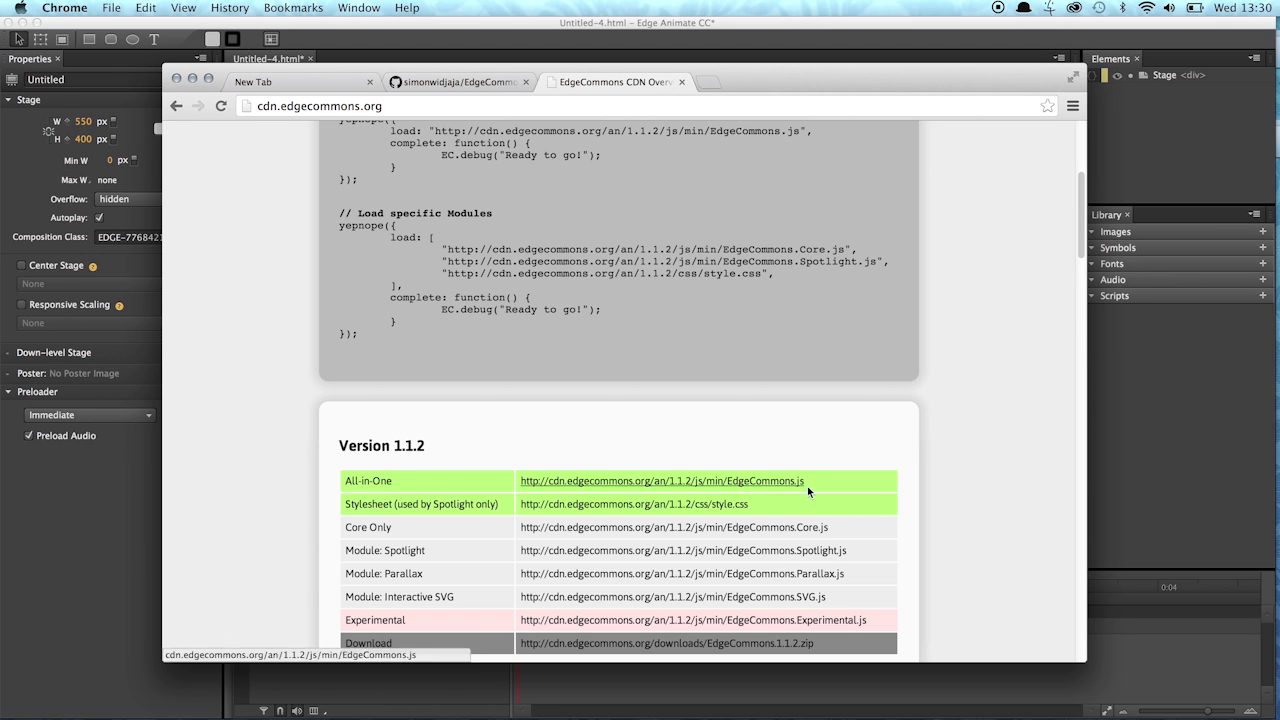
- Copy the link address of the Version 1.1.2 All-in-One EdgeCommons.js script
{"action": "triple_click", "coordinate": [538, 493]}
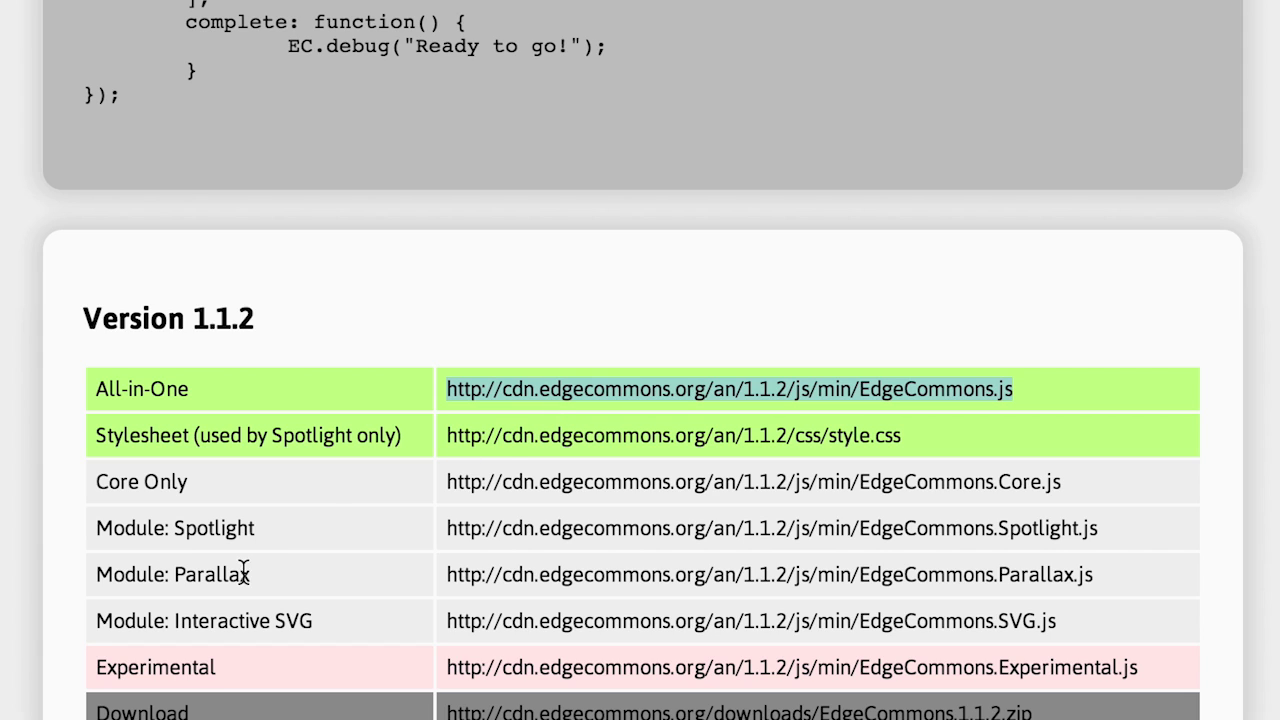
{"action": "right_click", "coordinate": [672, 408]}
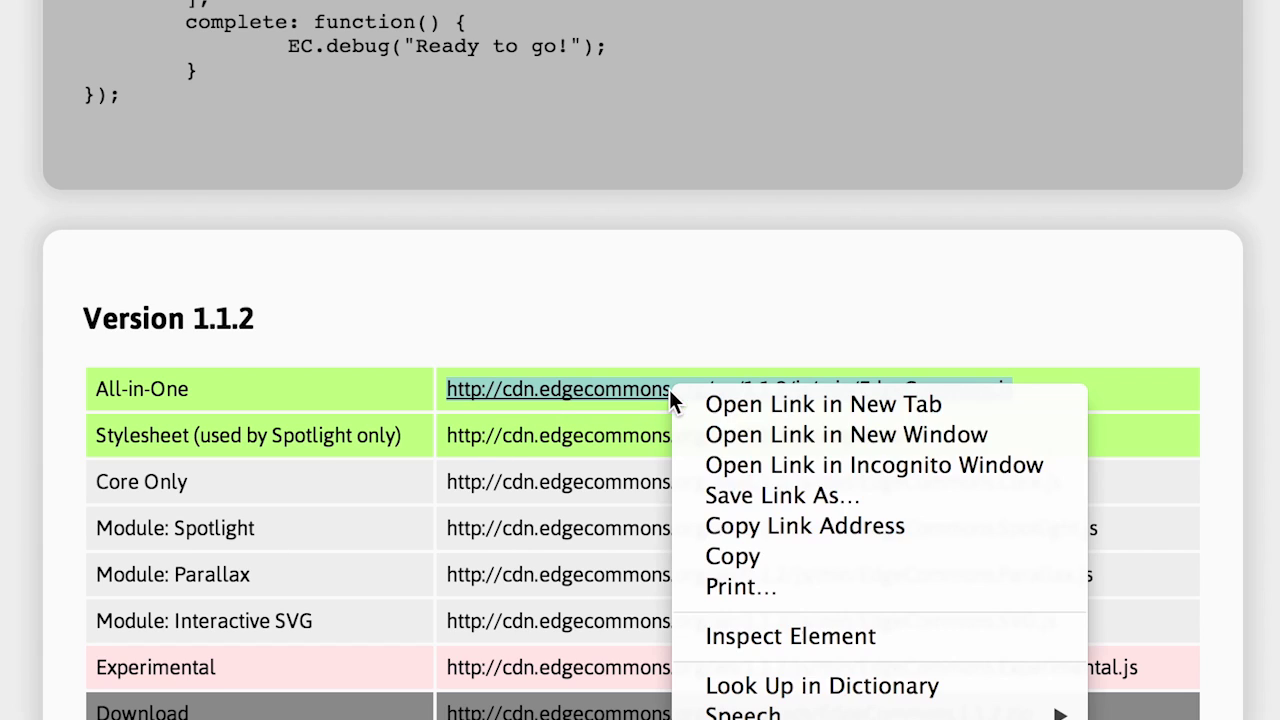
{"action": "left_click", "coordinate": [795, 525]}
- Paste the min/EdgeCommons.js CDN URL into the Add HTTP Script field and confirm it
{"action": "left_click", "coordinate": [1013, 60]}
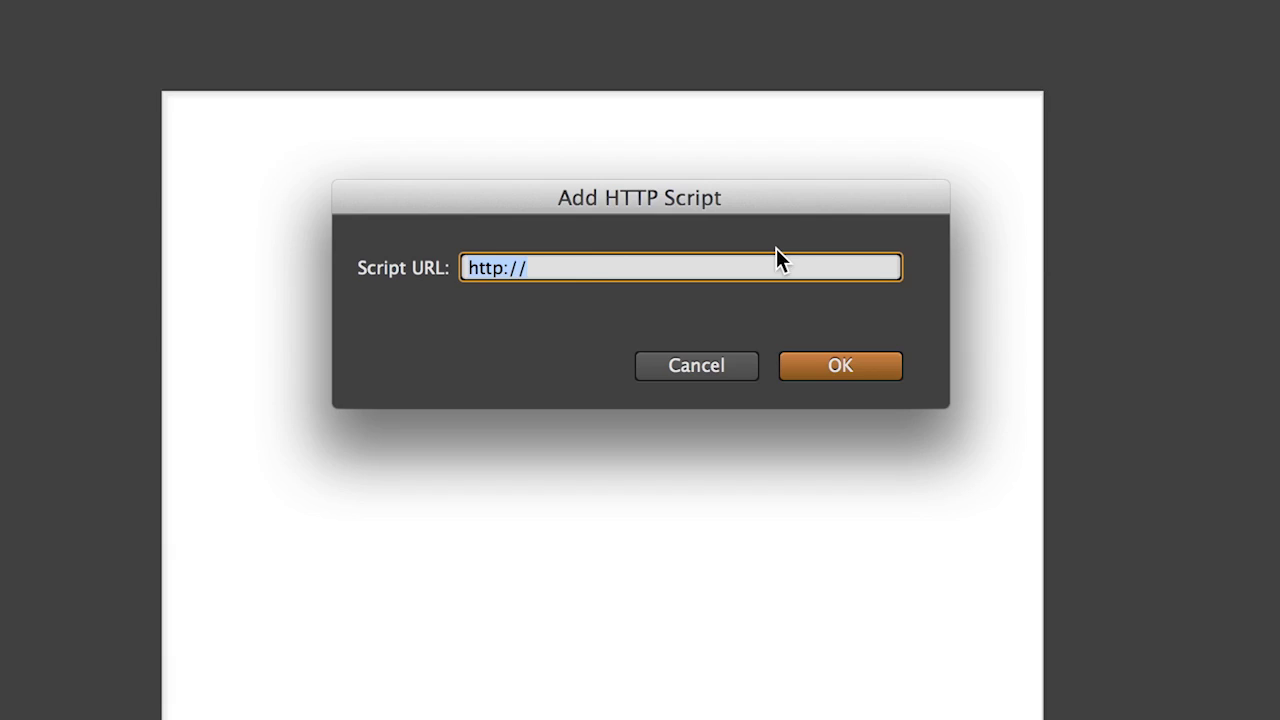
{"action": "key", "text": "super+v"}
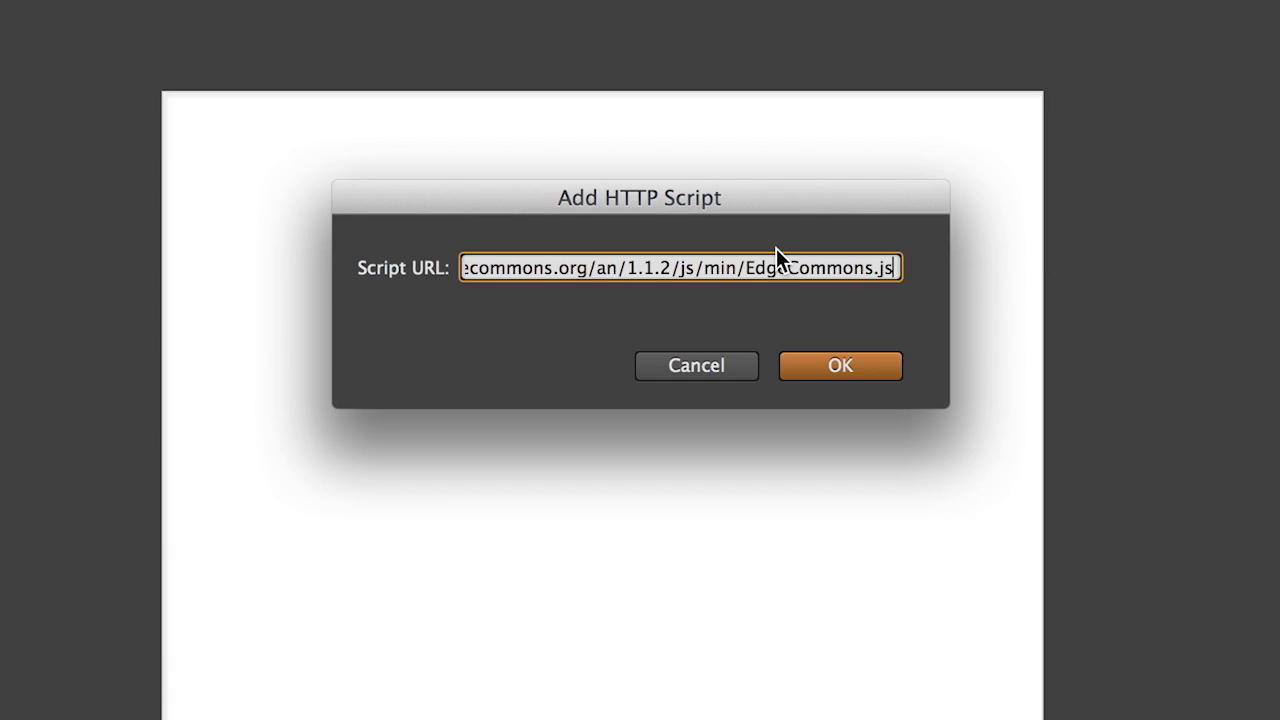
{"action": "left_click_drag", "start_coordinate": [792, 268], "coordinate": [355, 258]}
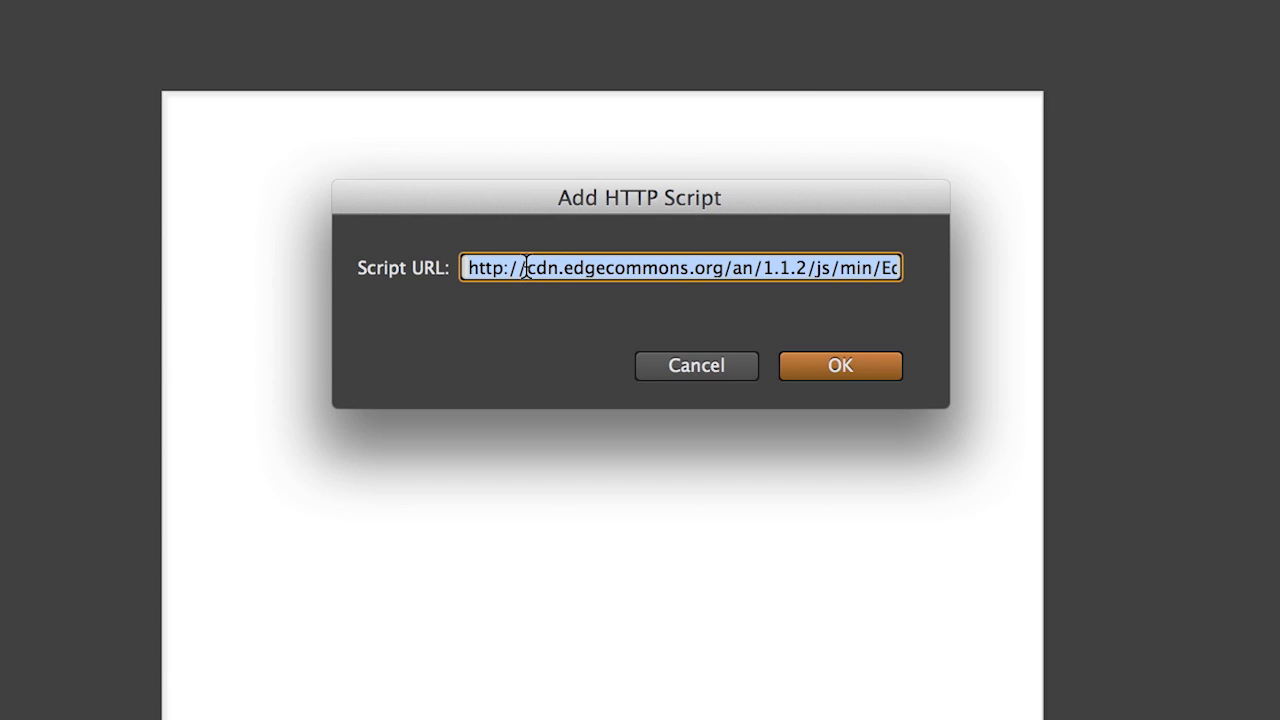
{"action": "left_click", "coordinate": [865, 366]}
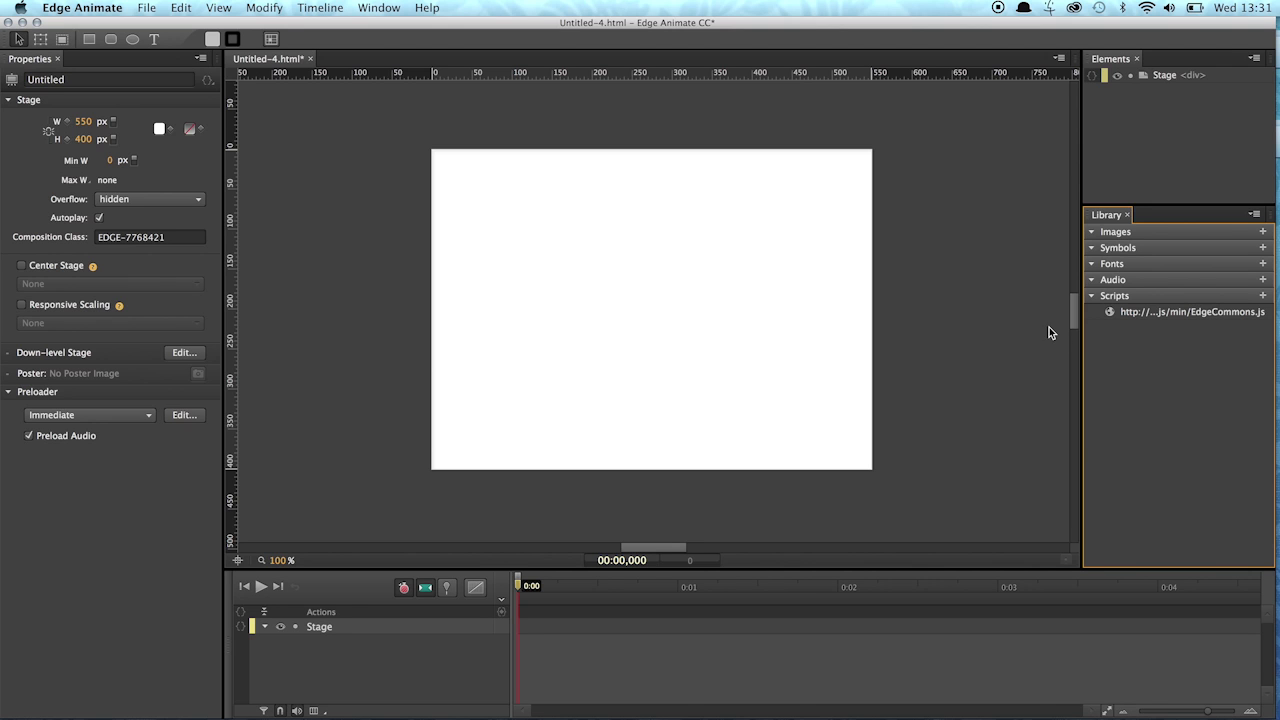
{"action": "left_click", "coordinate": [389, 269]}
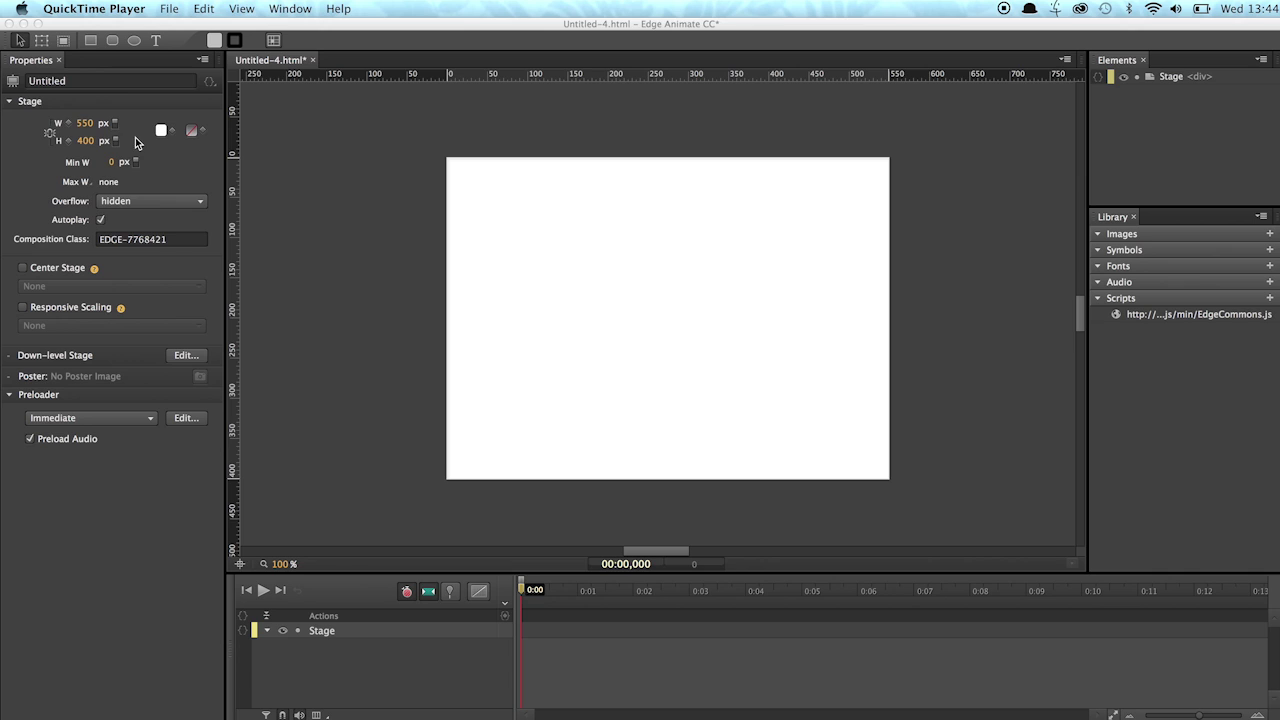
- Set the stage width to 800 and height to 2000, then zoom the view to 50%
{"action": "left_click", "coordinate": [86, 124]}
{"action": "left_click", "coordinate": [86, 124]}
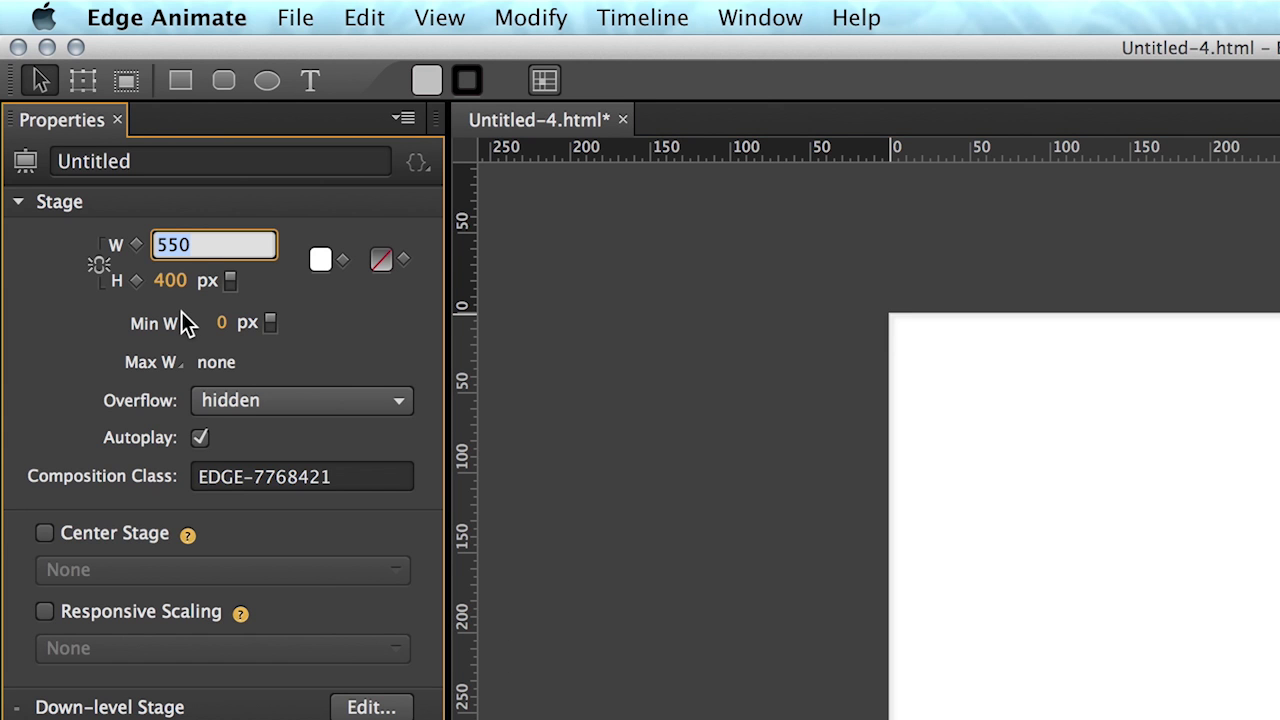
{"action": "type", "text": "800"}
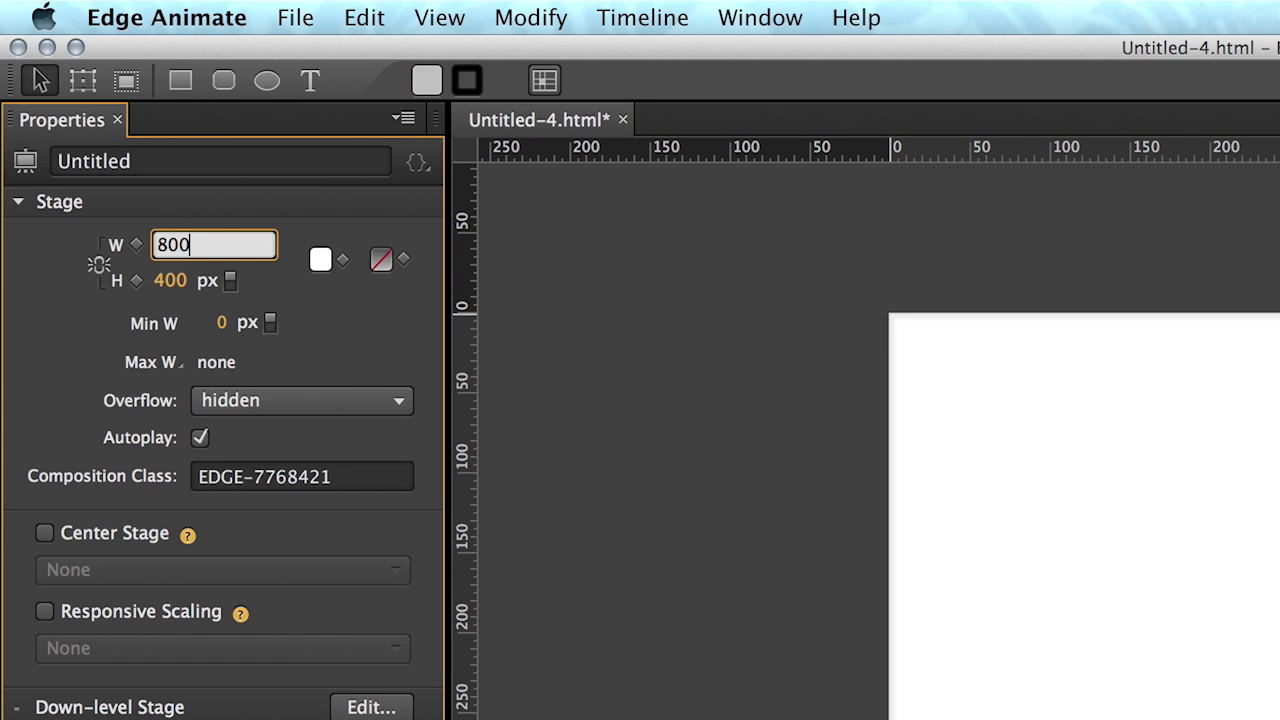
{"action": "key", "text": "Return"}
{"action": "left_click", "coordinate": [174, 280]}
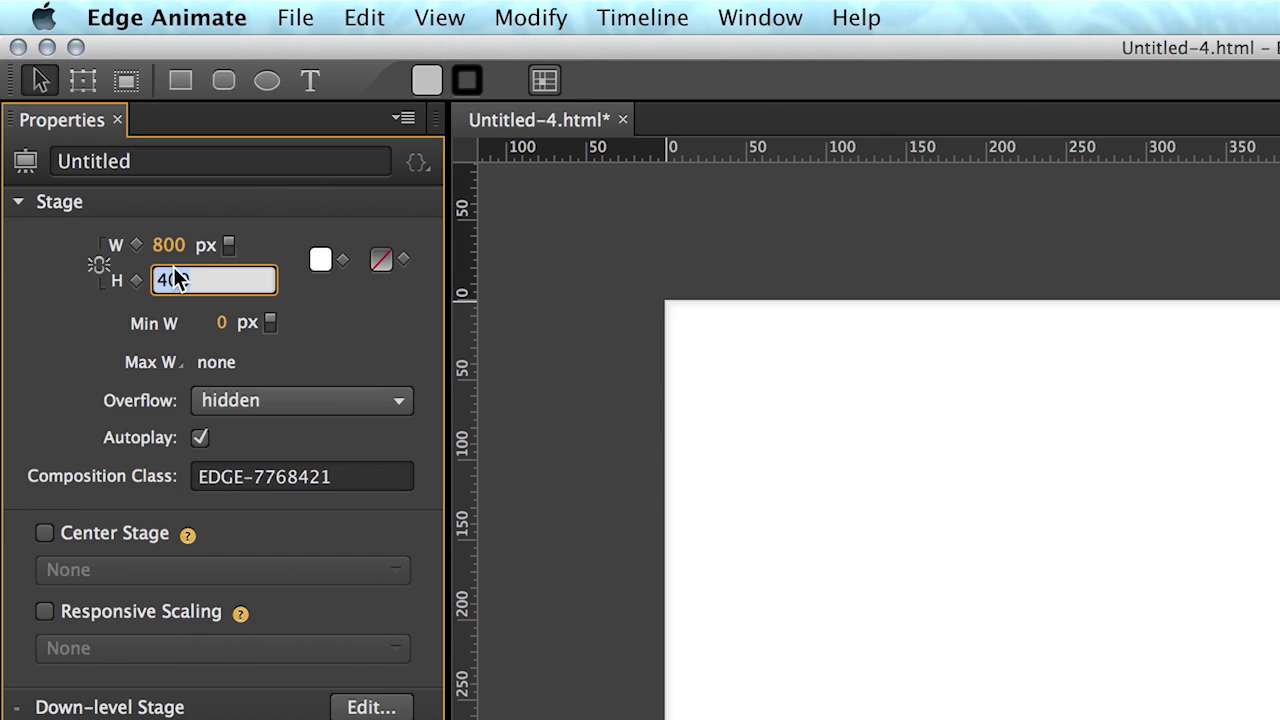
{"action": "type", "text": "2000"}
{"action": "key", "text": "Return"}
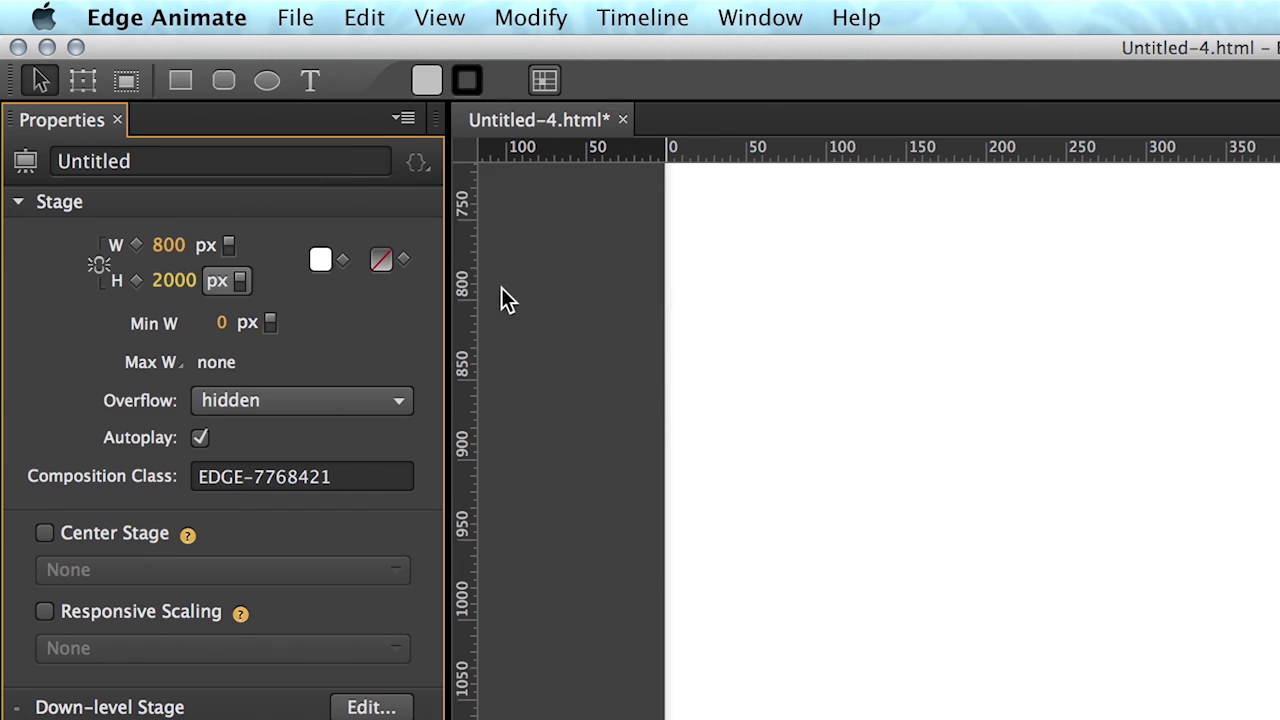
{"action": "left_click", "coordinate": [284, 563]}
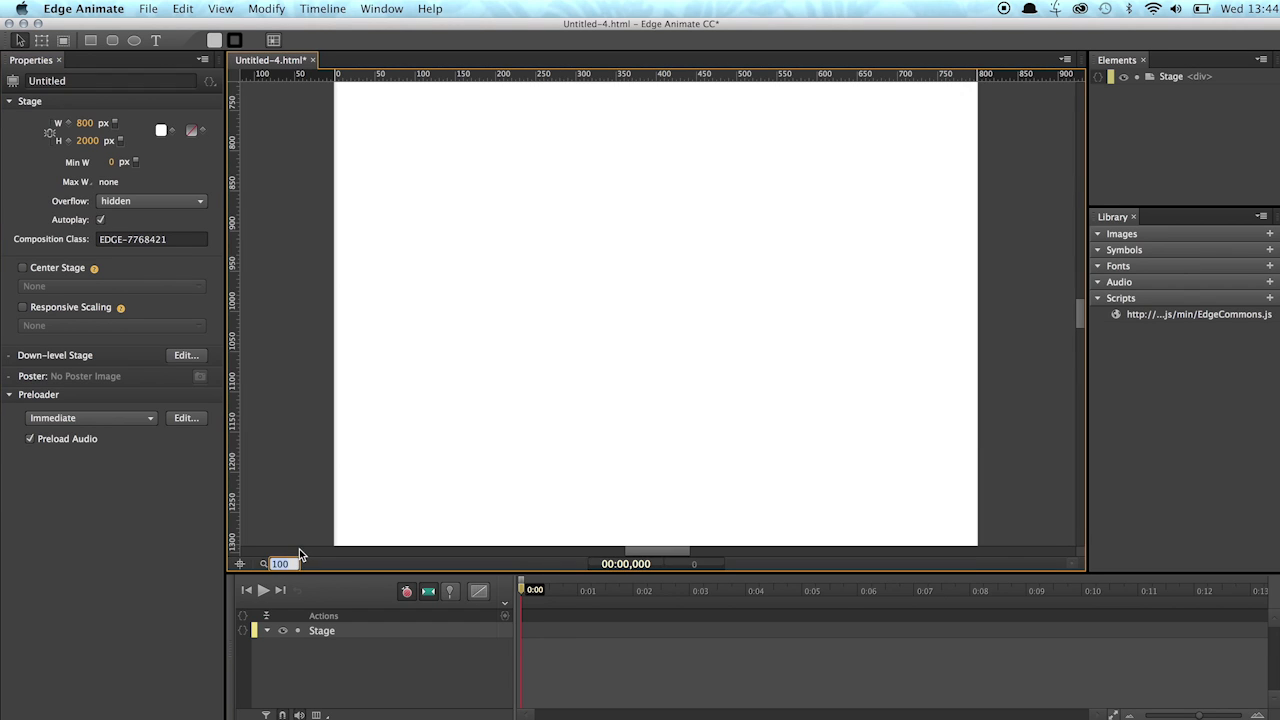
{"action": "type", "text": "50"}
{"action": "key", "text": "Return"}
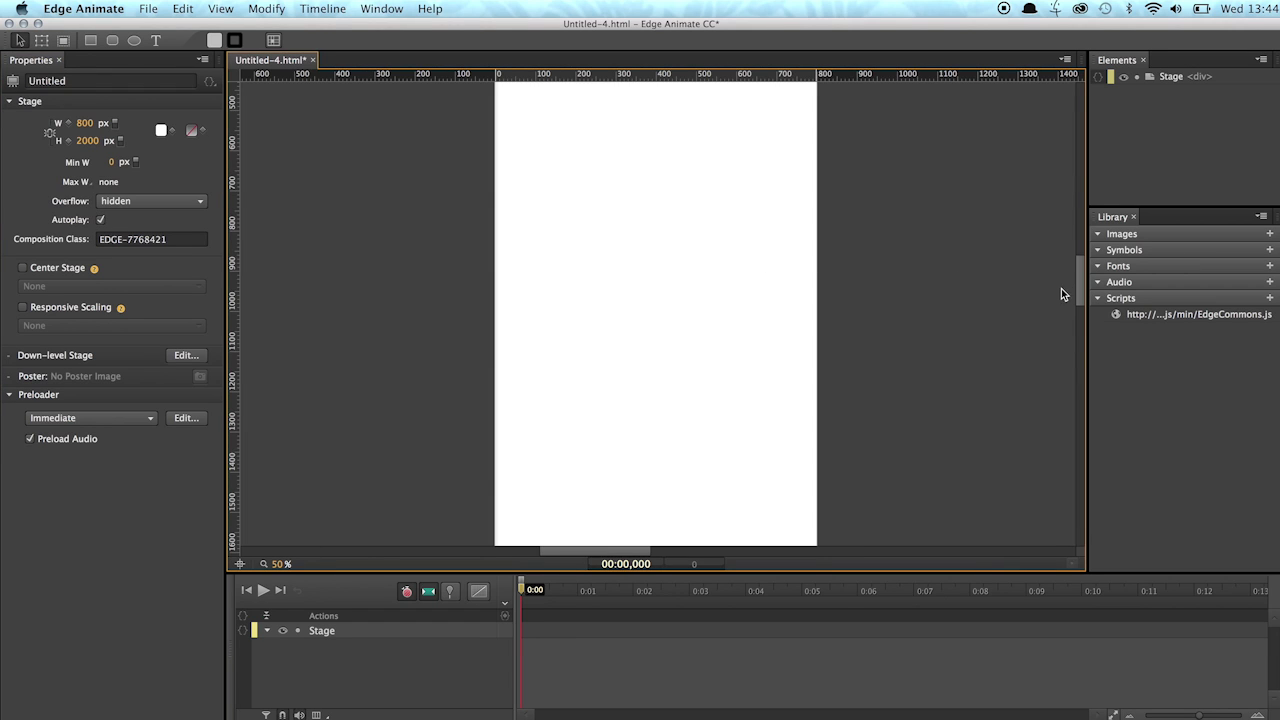
{"action": "scroll", "coordinate": [1082, 257], "scroll_direction": "up", "scroll_amount": 5}
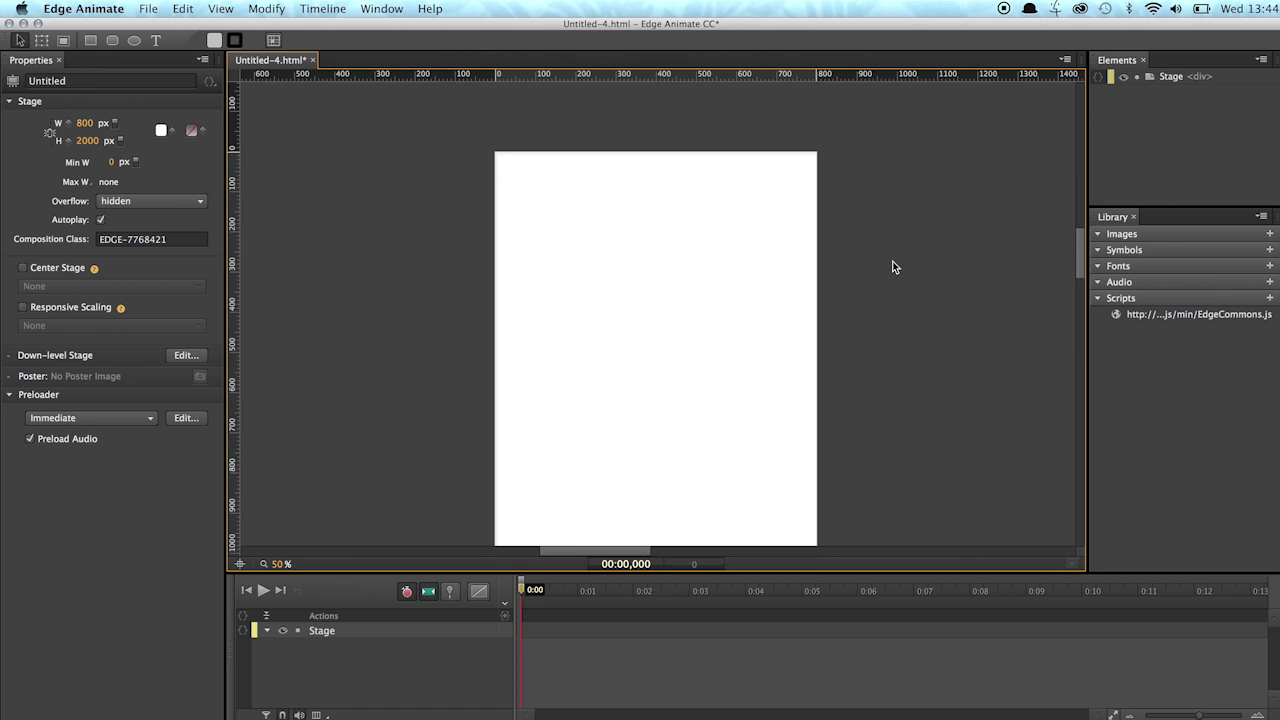
- Import Badge.png and Monster1–3.png from Finder onto the stage
{"action": "key", "text": "super+Tab"}
{"action": "key", "text": "super+Tab"}
{"action": "key", "text": "super+Tab"}
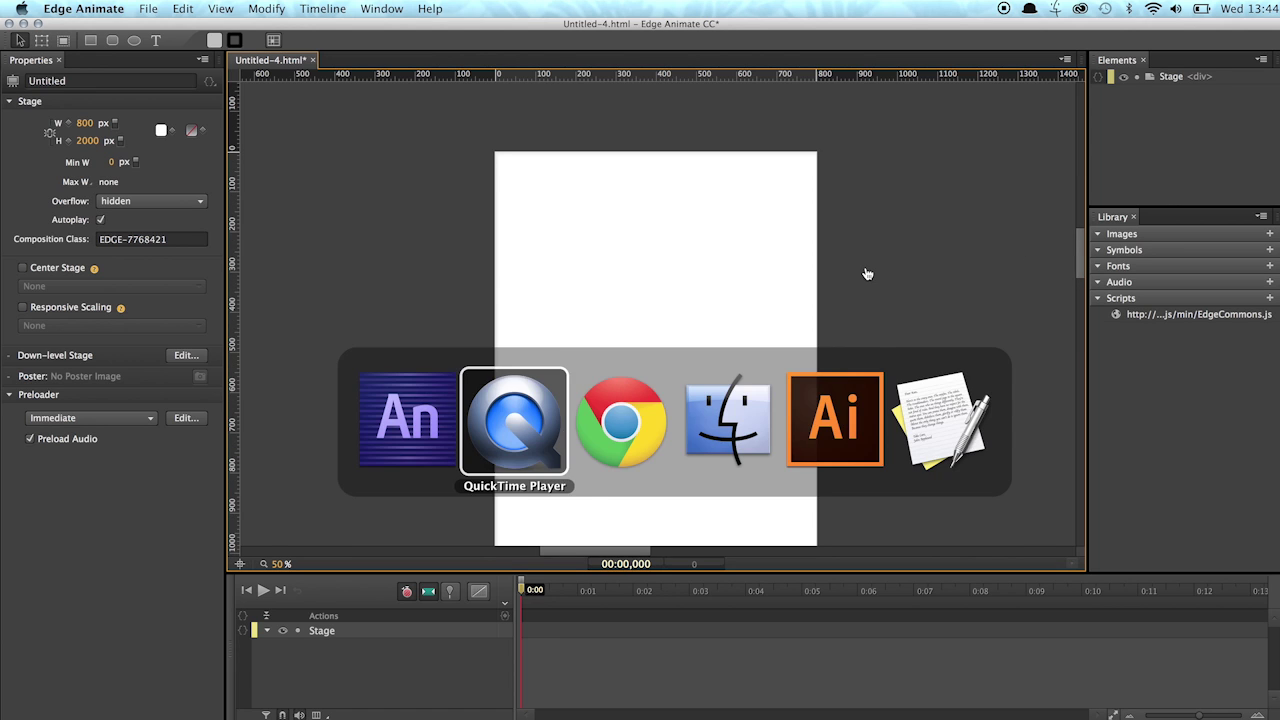
{"action": "left_click_drag", "start_coordinate": [645, 302], "coordinate": [922, 127]}
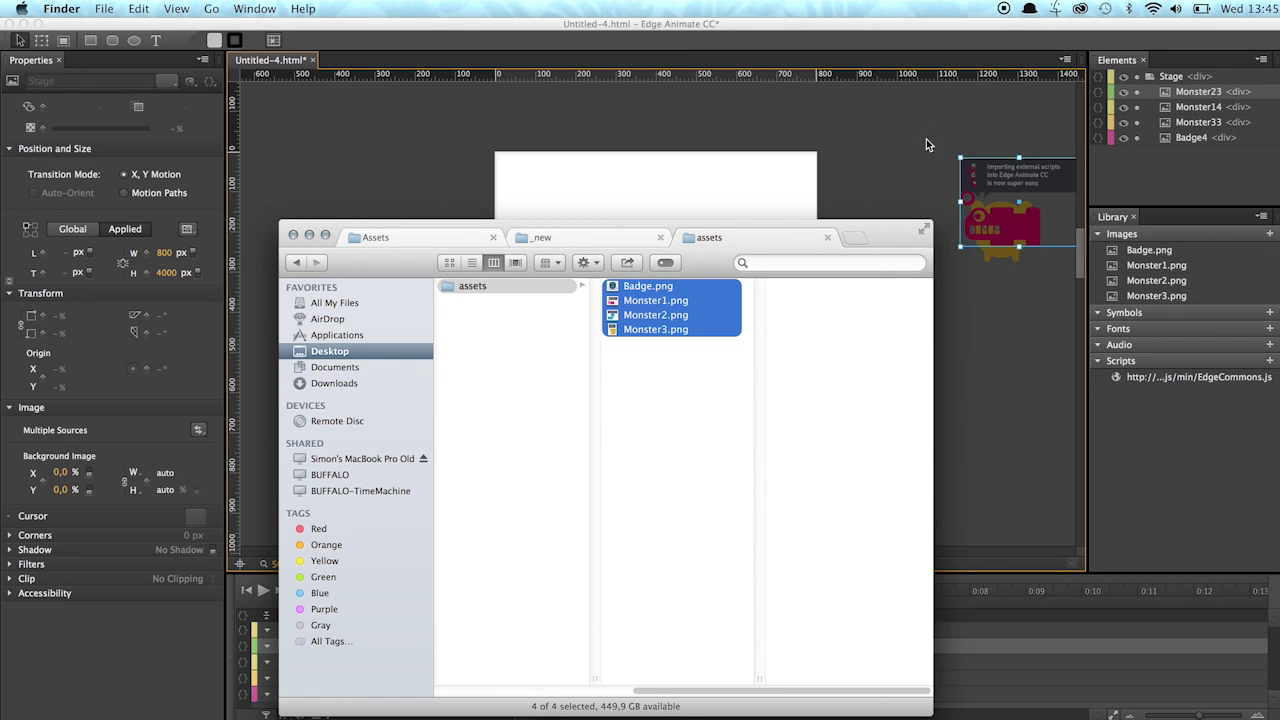
{"action": "left_click", "coordinate": [925, 146]}
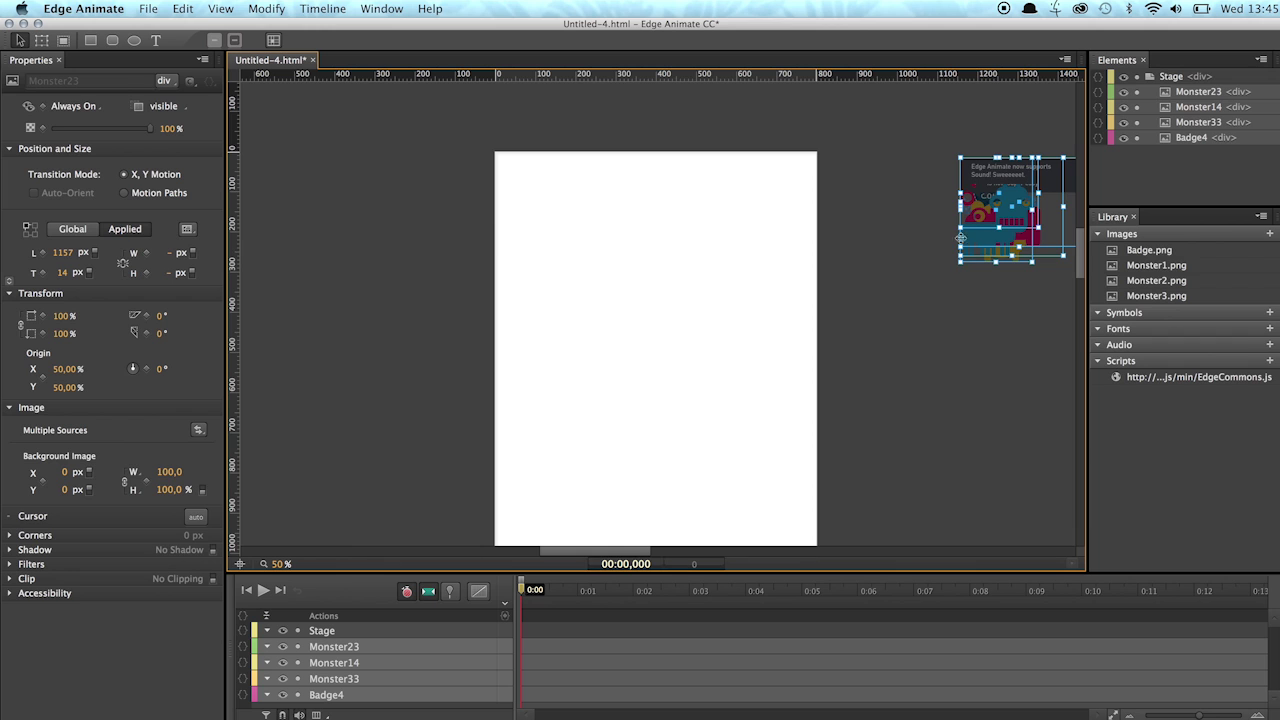
- Place the badge at the top of the stage and the monsters just outside its edges
{"action": "left_click_drag", "start_coordinate": [990, 180], "coordinate": [671, 186]}
{"action": "left_click", "coordinate": [954, 177]}
{"action": "left_click", "coordinate": [1190, 138]}
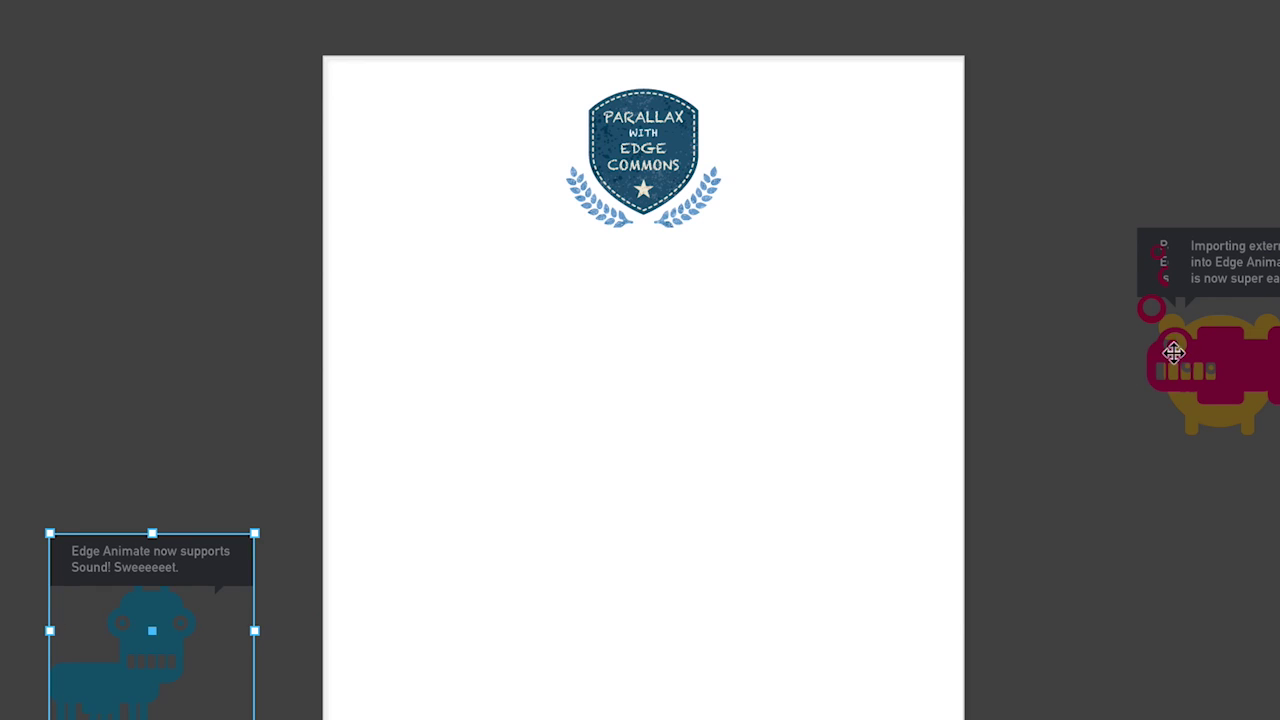
{"action": "left_click_drag", "start_coordinate": [1171, 349], "coordinate": [1040, 406]}
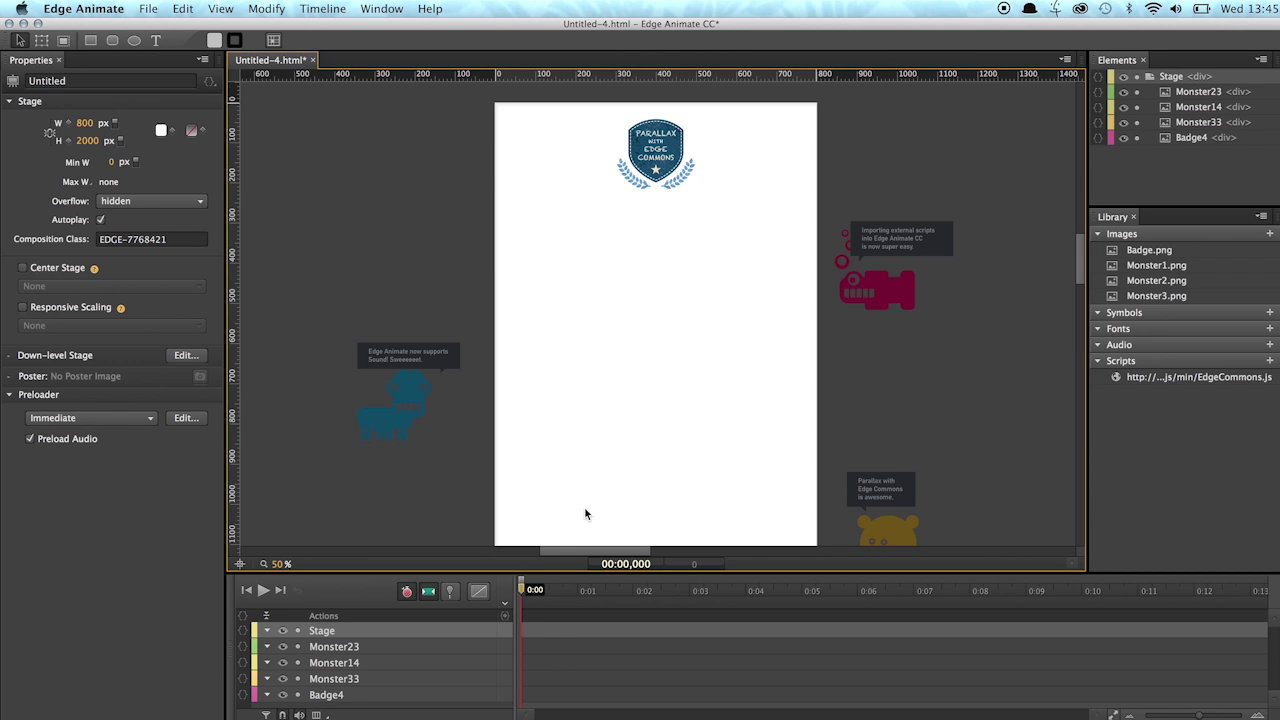
- At 0:01, drag the pink, blue and yellow monsters onto the stage to create Left keyframes
{"action": "key", "text": "p"}
{"action": "left_click_drag", "start_coordinate": [524, 594], "coordinate": [582, 600]}
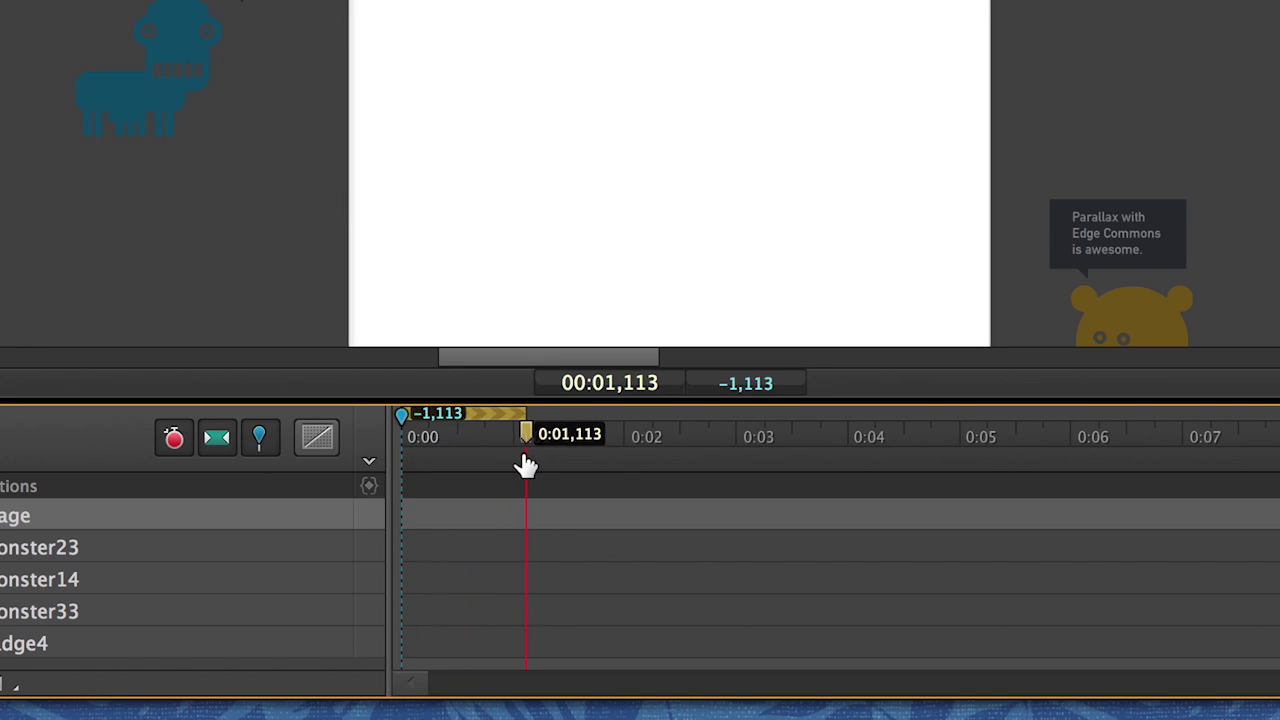
{"action": "left_click_drag", "start_coordinate": [526, 466], "coordinate": [527, 466]}
{"action": "left_click", "coordinate": [1158, 0]}
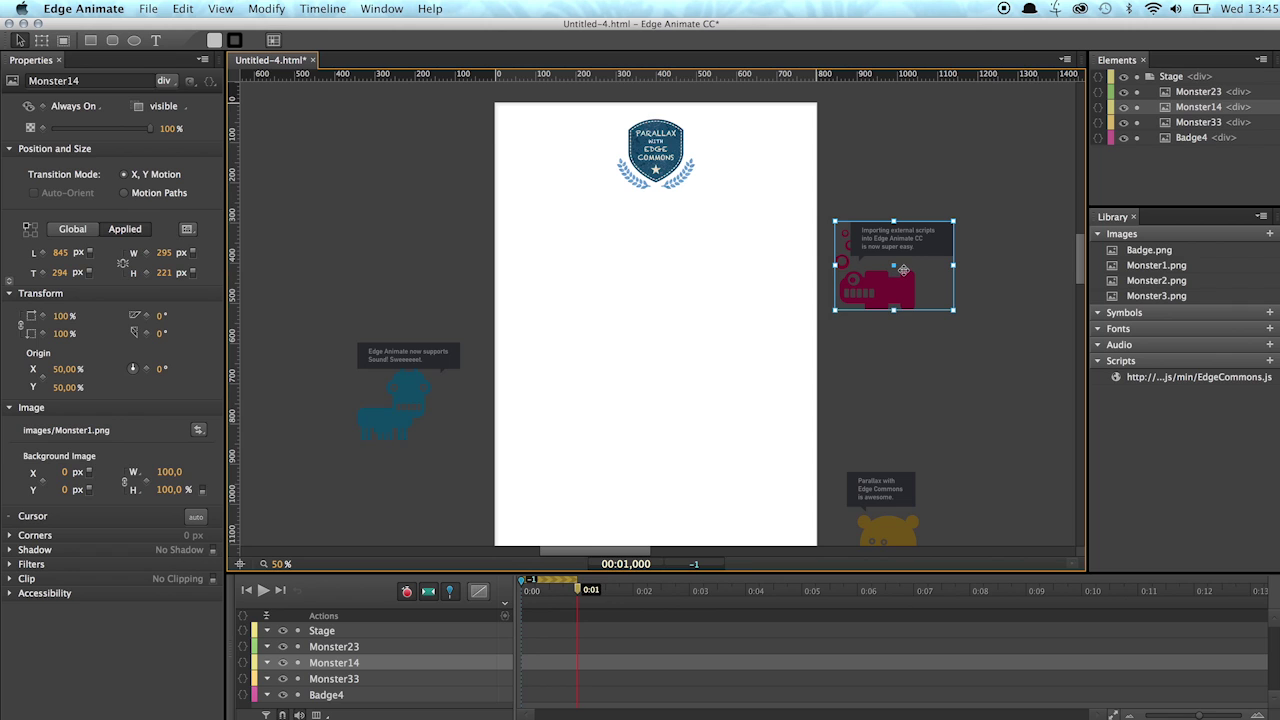
{"action": "left_click_drag", "start_coordinate": [903, 270], "coordinate": [664, 272]}
{"action": "left_click", "coordinate": [413, 386]}
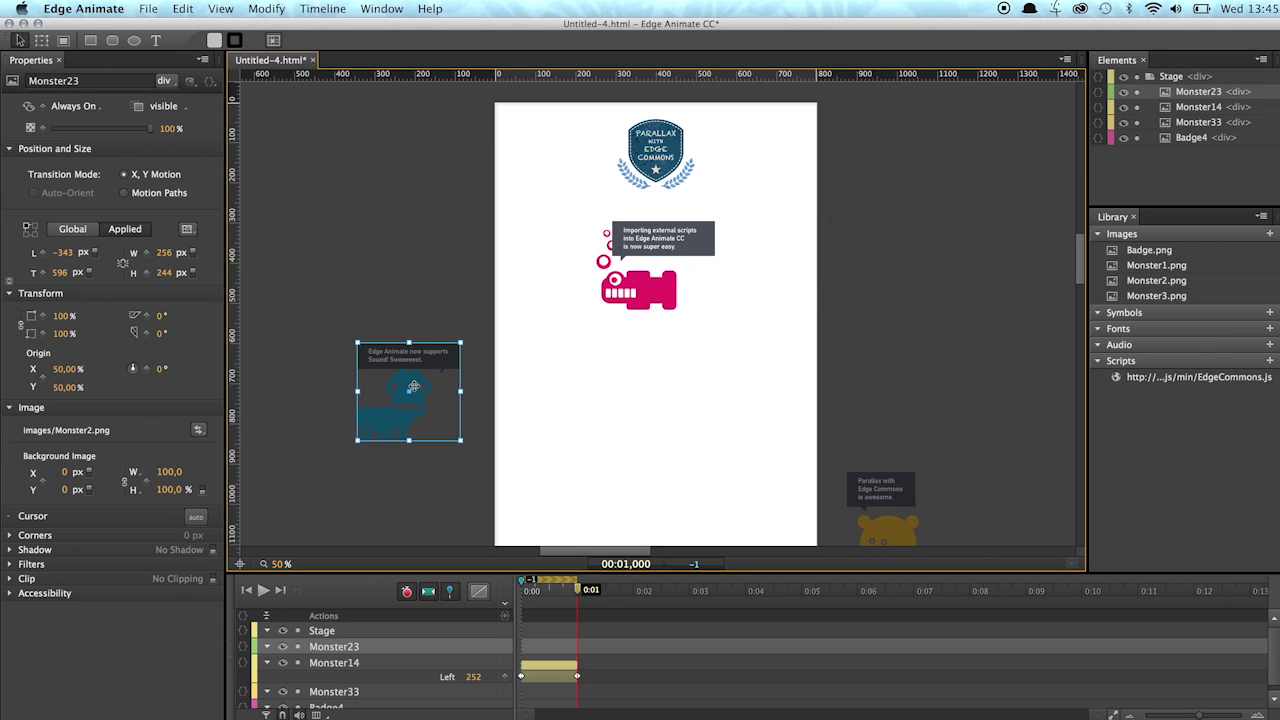
{"action": "left_click_drag", "start_coordinate": [413, 386], "coordinate": [672, 386]}
{"action": "left_click_drag", "start_coordinate": [880, 488], "coordinate": [643, 486]}
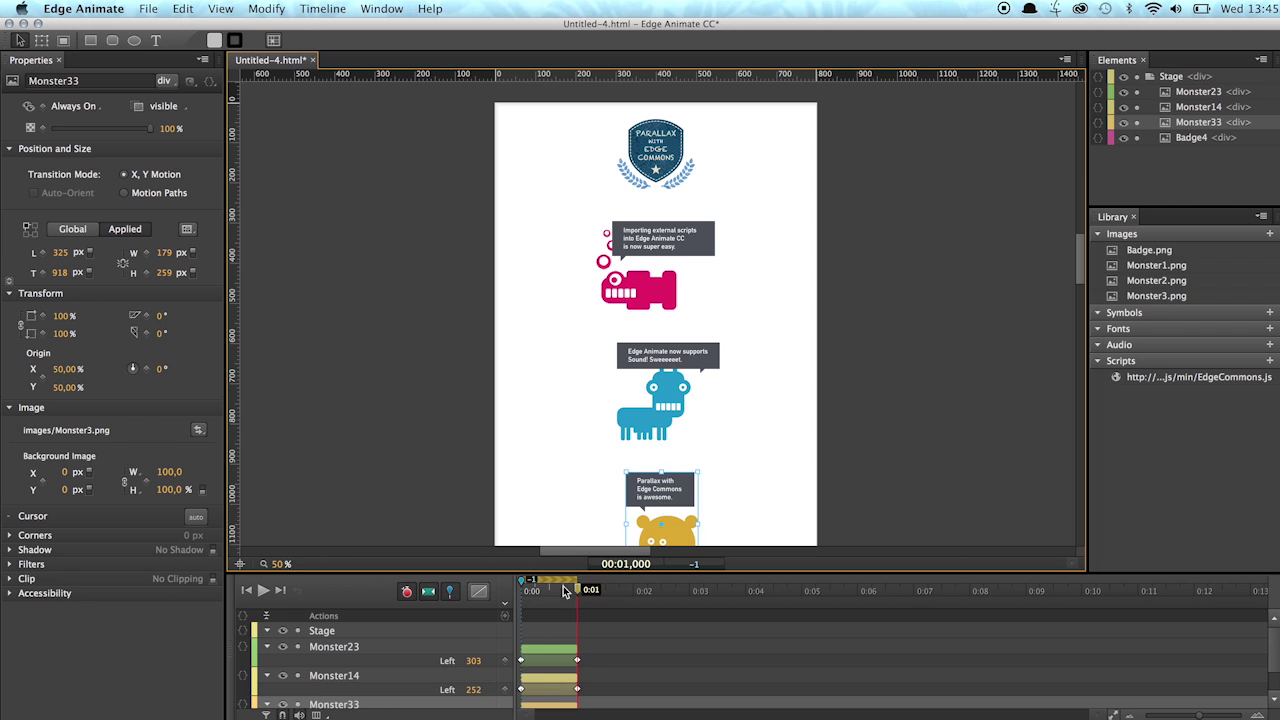
- Delay the blue monster's slide to start at 1 s and the yellow's near 2 s
{"action": "left_click", "coordinate": [543, 648]}
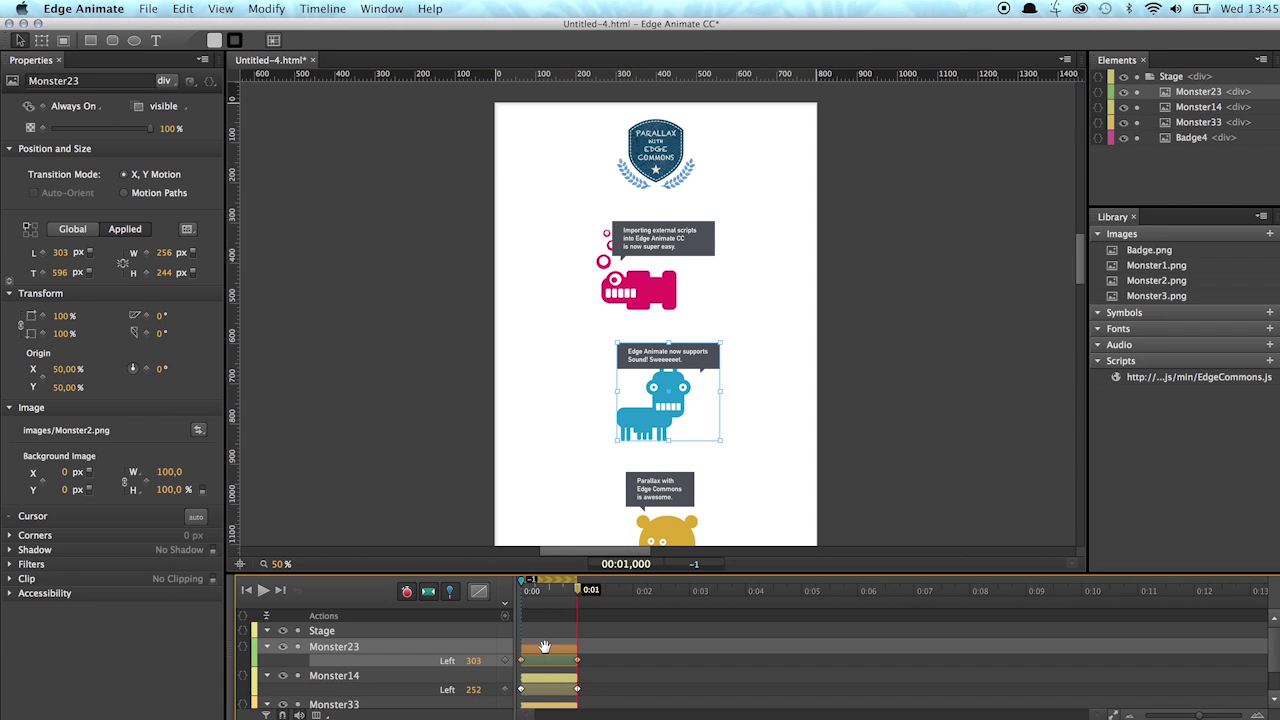
{"action": "left_click", "coordinate": [548, 680]}
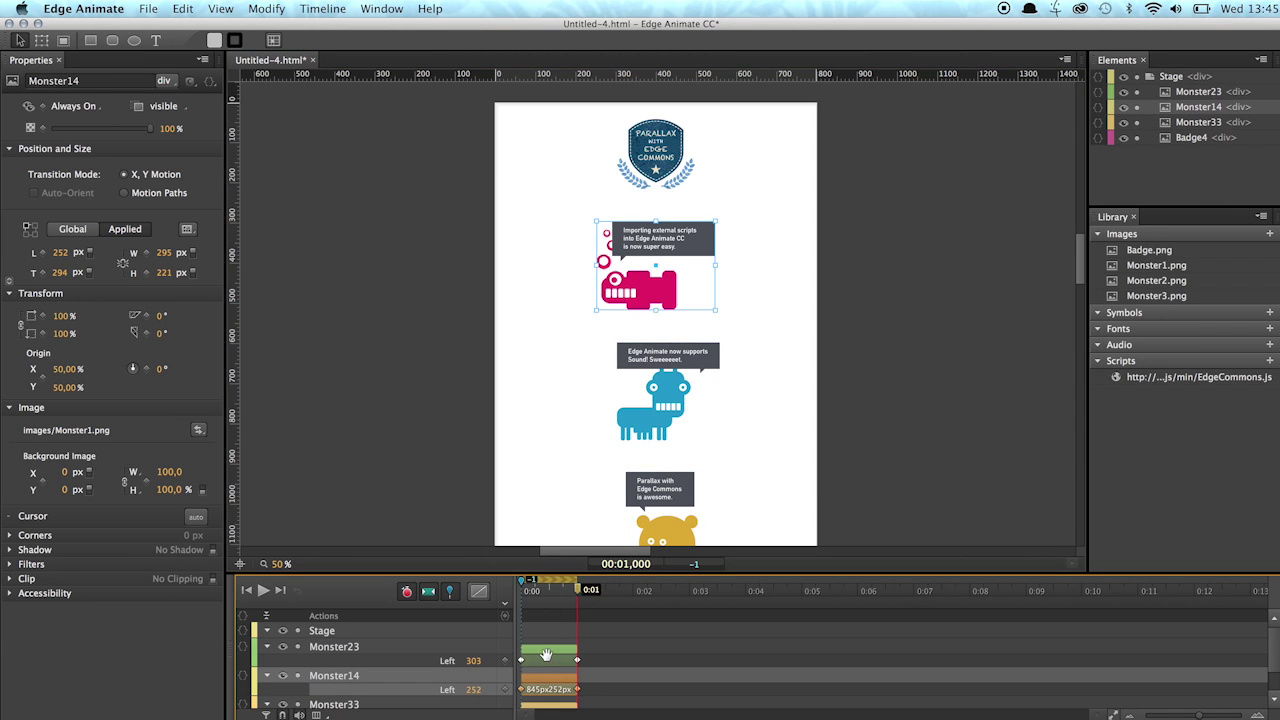
{"action": "left_click_drag", "start_coordinate": [556, 650], "coordinate": [614, 653]}
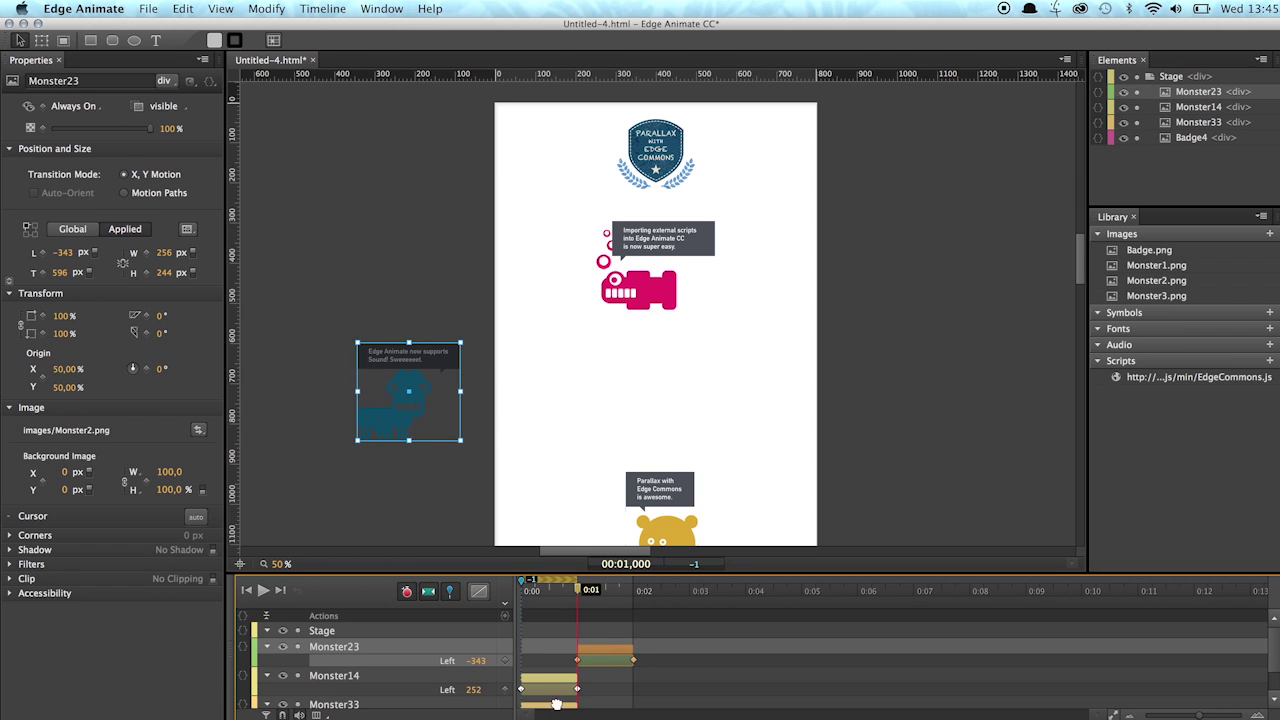
{"action": "left_click_drag", "start_coordinate": [556, 707], "coordinate": [671, 704]}
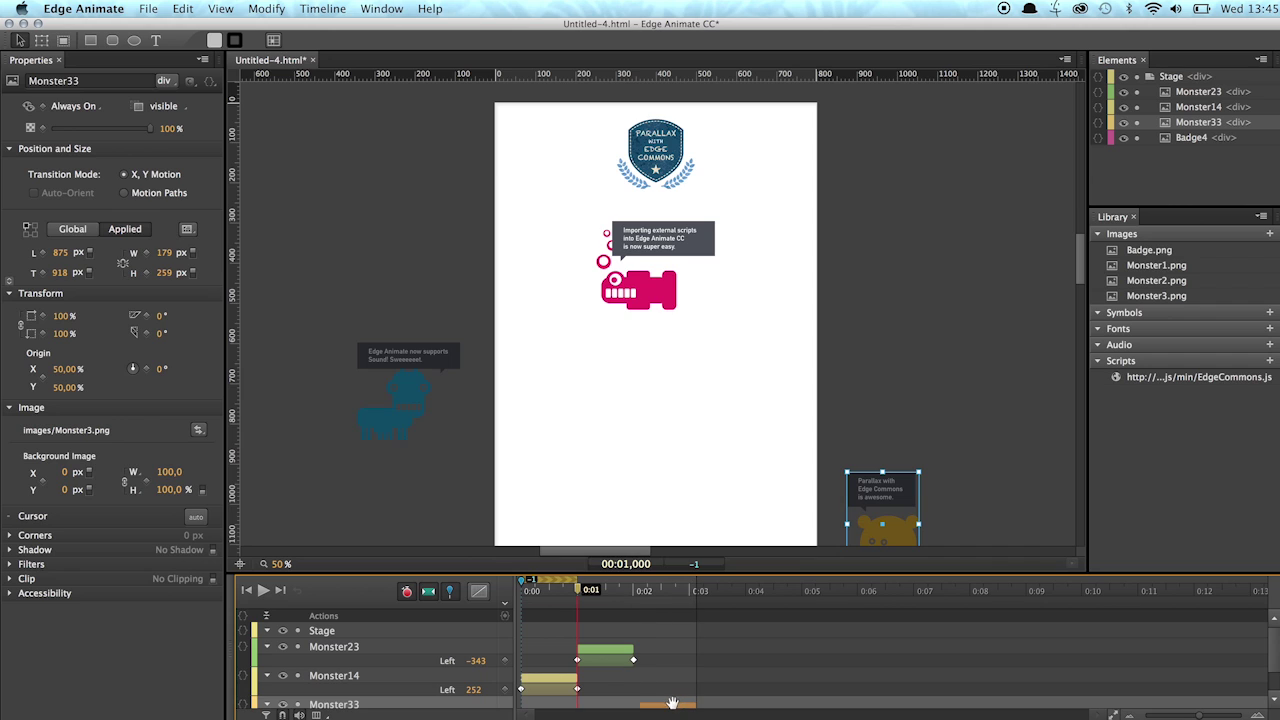
- Scrub through the monster slide-ins, then uncheck Autoplay in the Stage properties
{"action": "left_click", "coordinate": [514, 360]}
{"action": "left_click", "coordinate": [543, 597]}
{"action": "left_click_drag", "start_coordinate": [520, 597], "coordinate": [689, 597]}
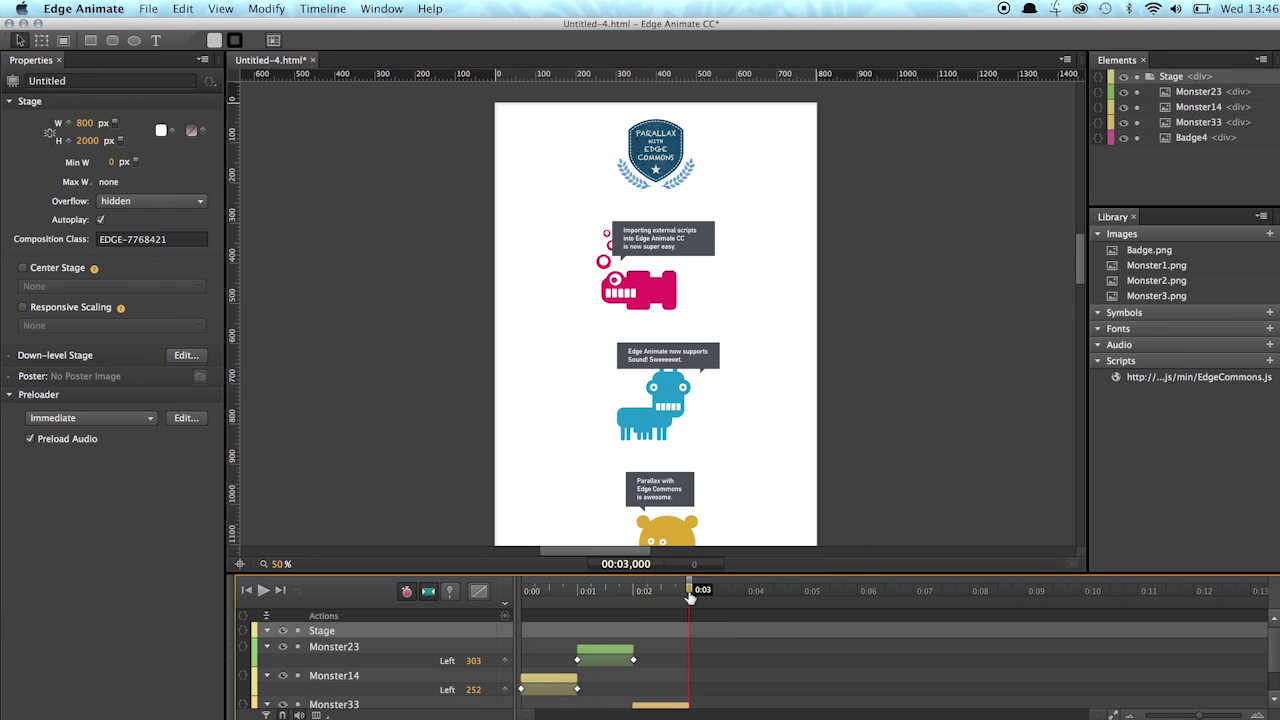
{"action": "left_click", "coordinate": [404, 240]}
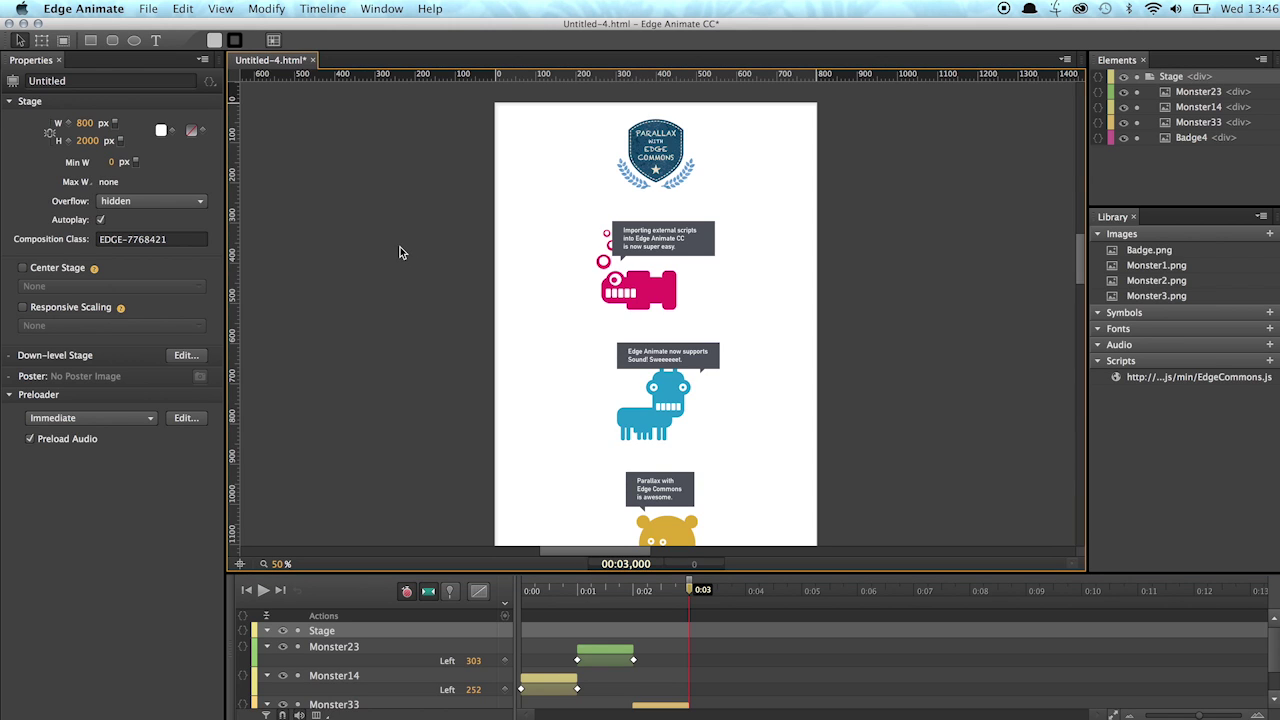
{"action": "left_click", "coordinate": [99, 220]}
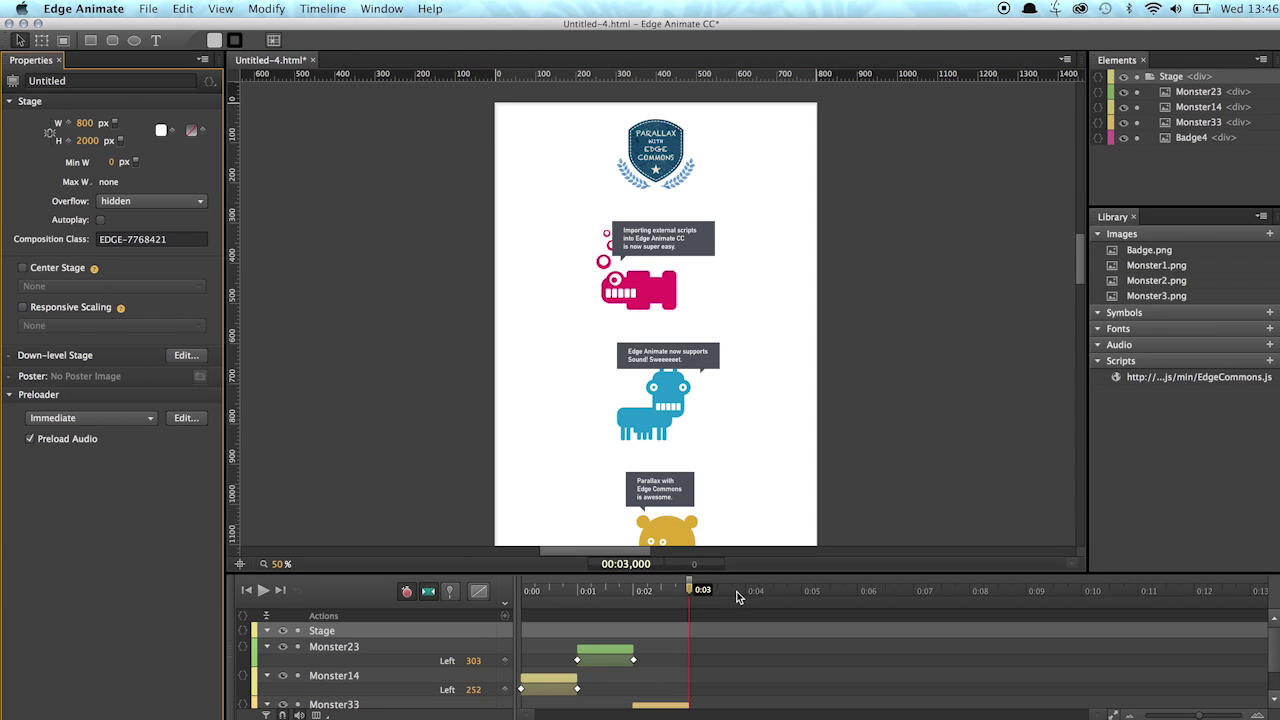
{"action": "left_click_drag", "start_coordinate": [770, 597], "coordinate": [858, 597]}
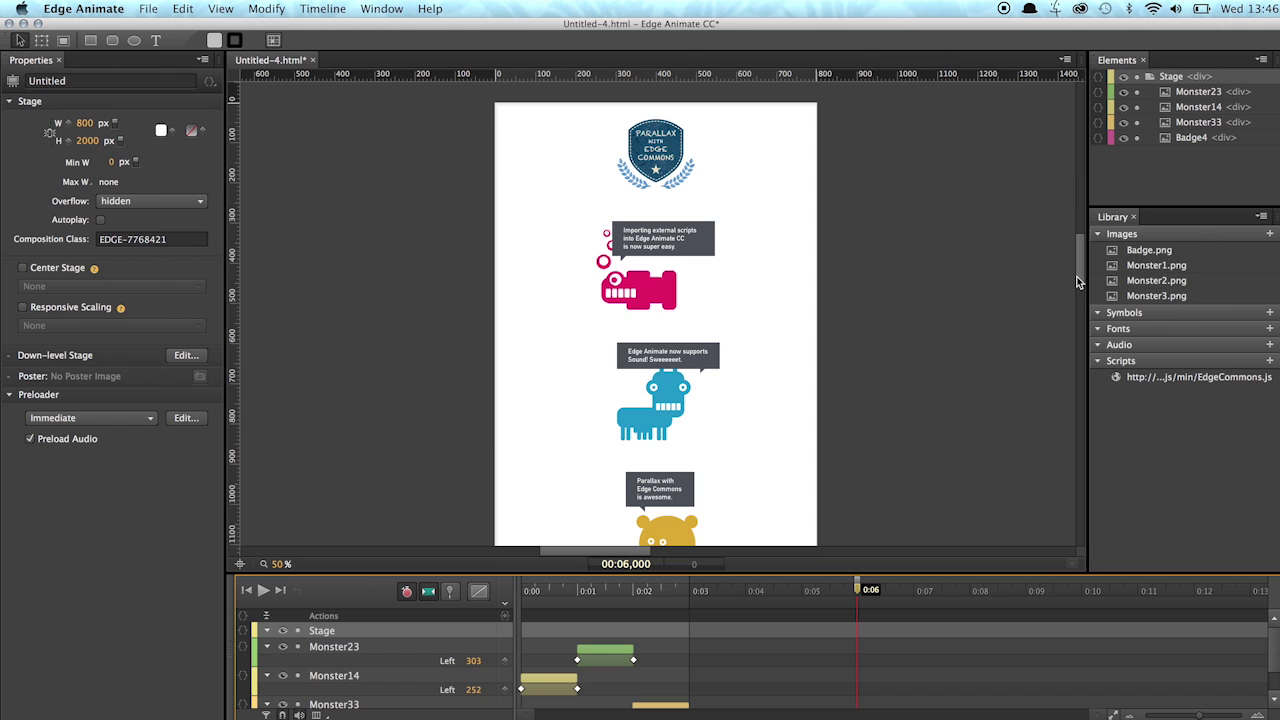
{"action": "scroll", "coordinate": [1077, 283], "scroll_direction": "down", "scroll_amount": 5}
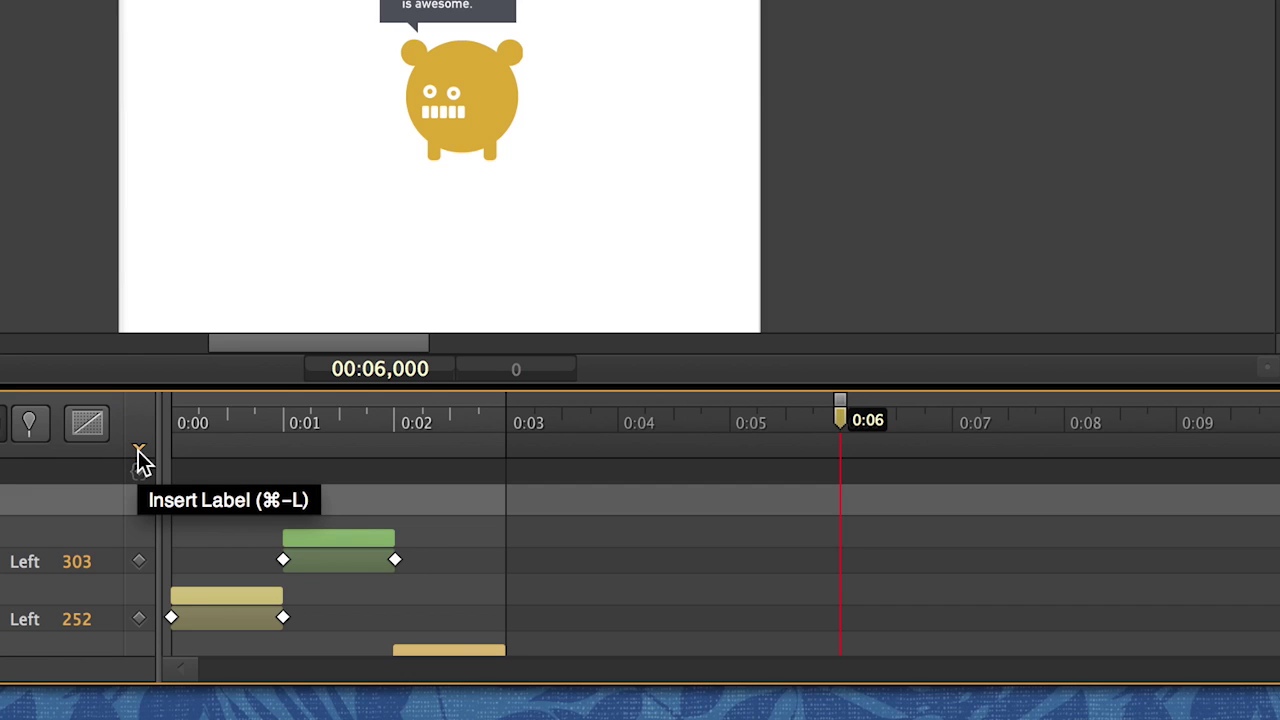
- Insert Label 2 at 0:06, move it to about 0:07, and rewind the playhead
{"action": "left_click", "coordinate": [139, 452]}
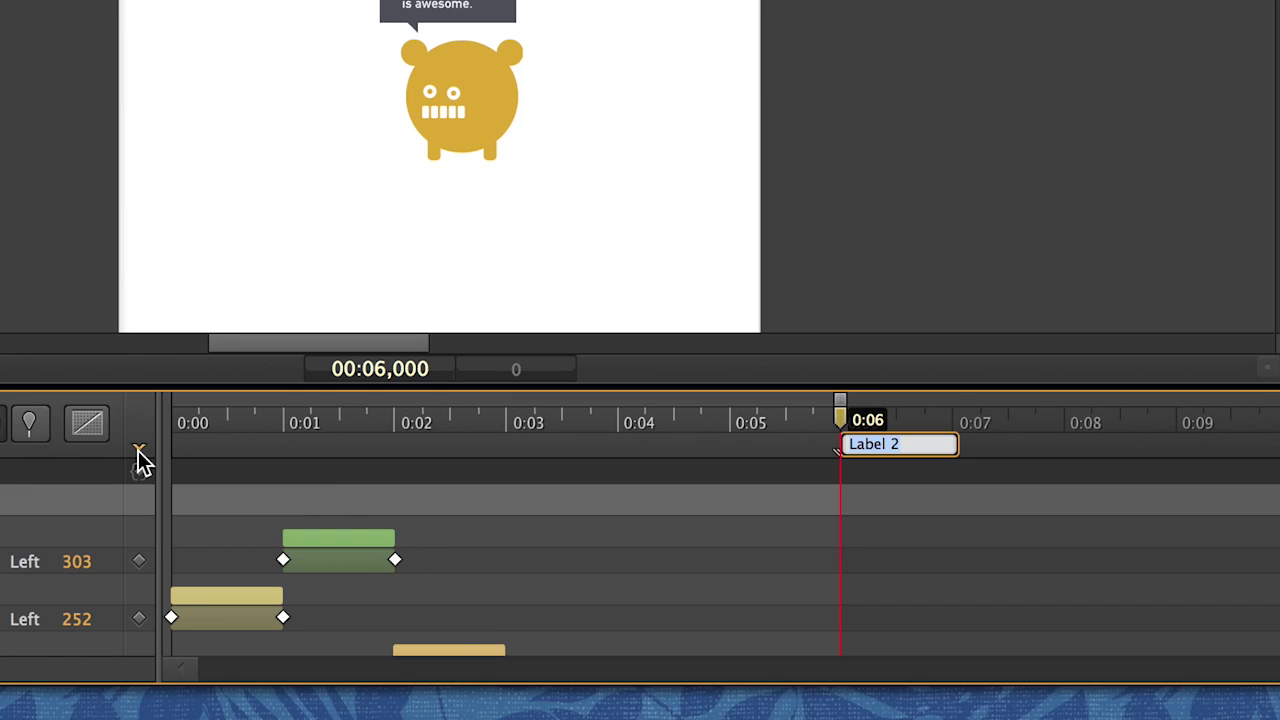
{"action": "left_click", "coordinate": [922, 428]}
{"action": "left_click_drag", "start_coordinate": [846, 443], "coordinate": [986, 450]}
{"action": "left_click", "coordinate": [889, 430]}
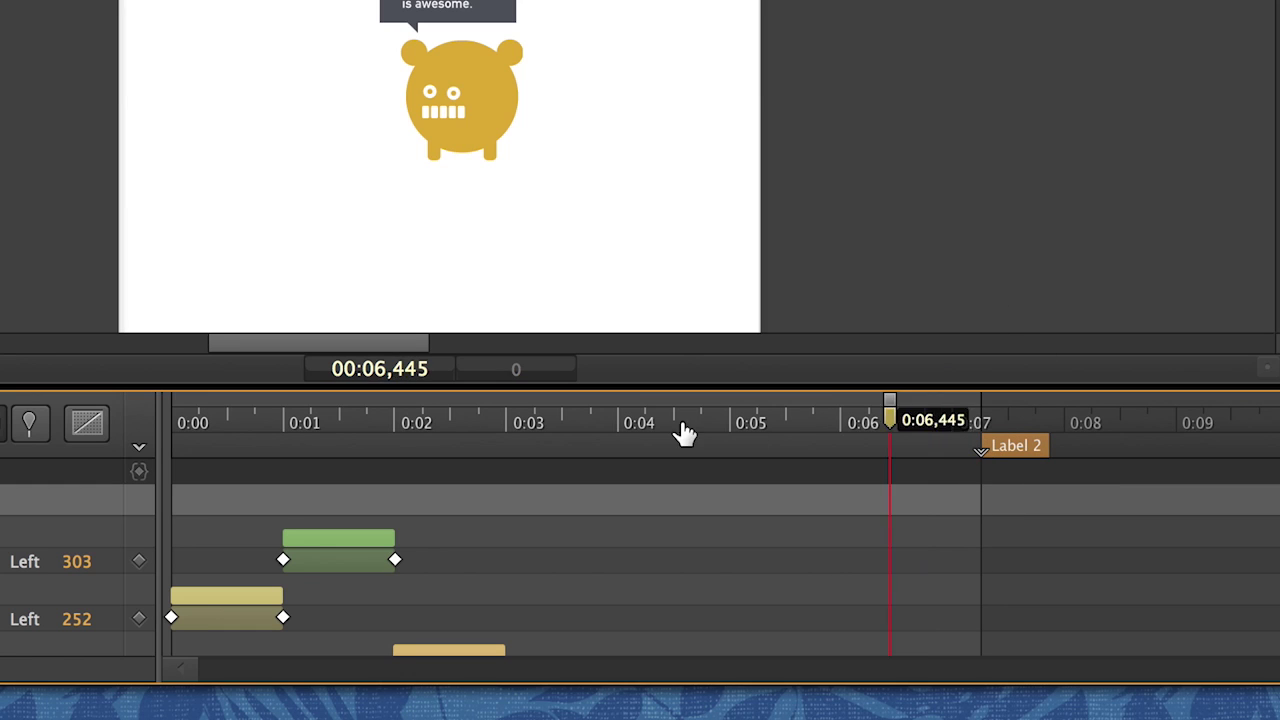
{"action": "left_click_drag", "start_coordinate": [683, 432], "coordinate": [366, 428]}
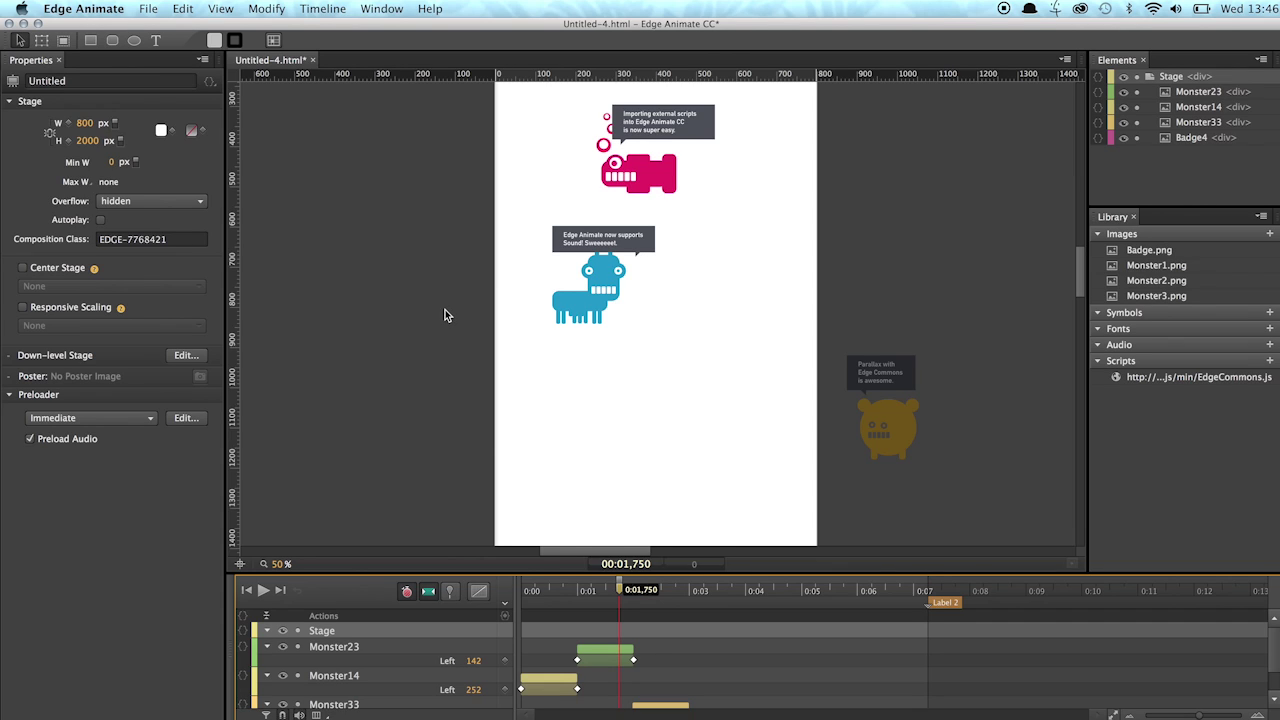
{"action": "left_click", "coordinate": [443, 312]}
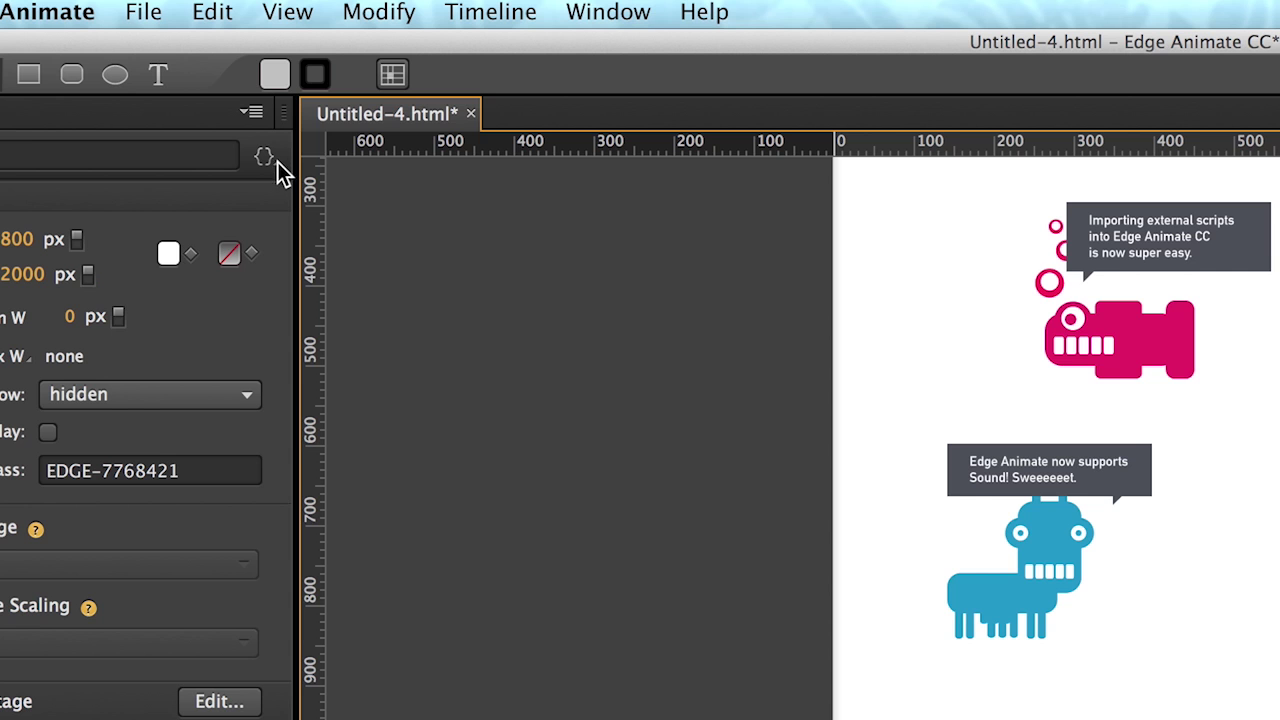
- Add a compositionReady event to the Stage and delete its placeholder comment
{"action": "left_click", "coordinate": [212, 83]}
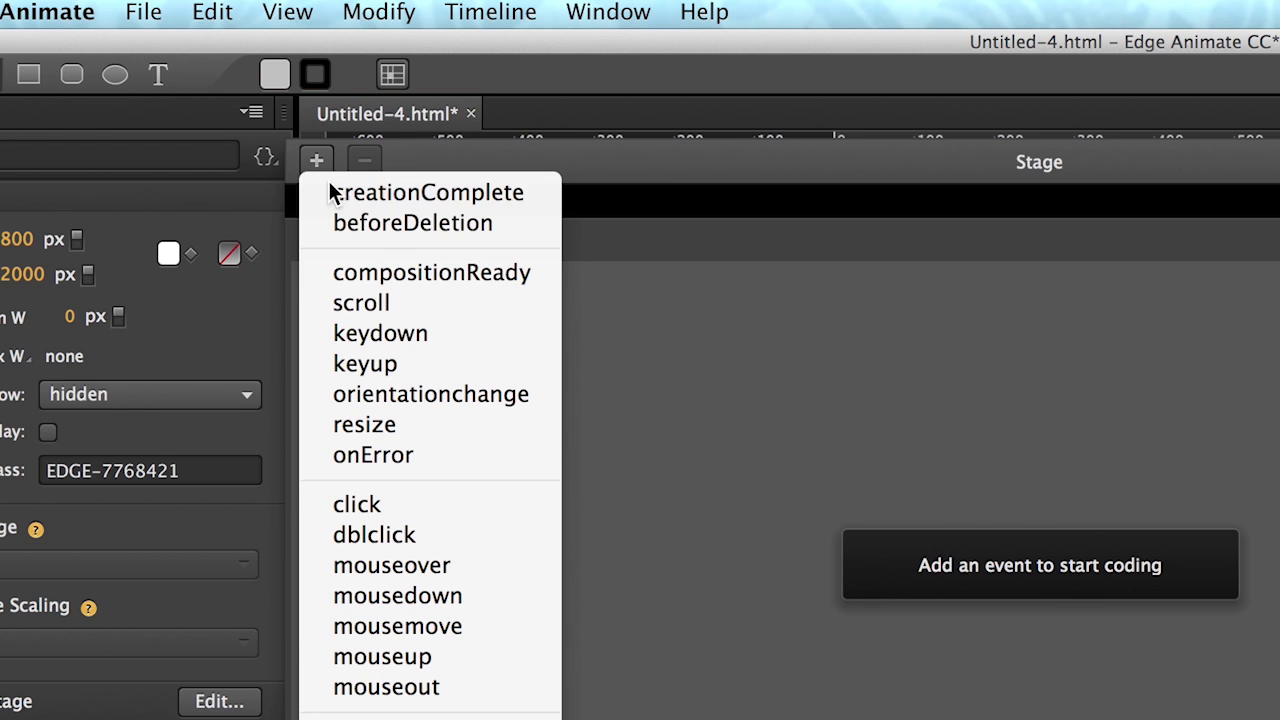
{"action": "left_click", "coordinate": [399, 272]}
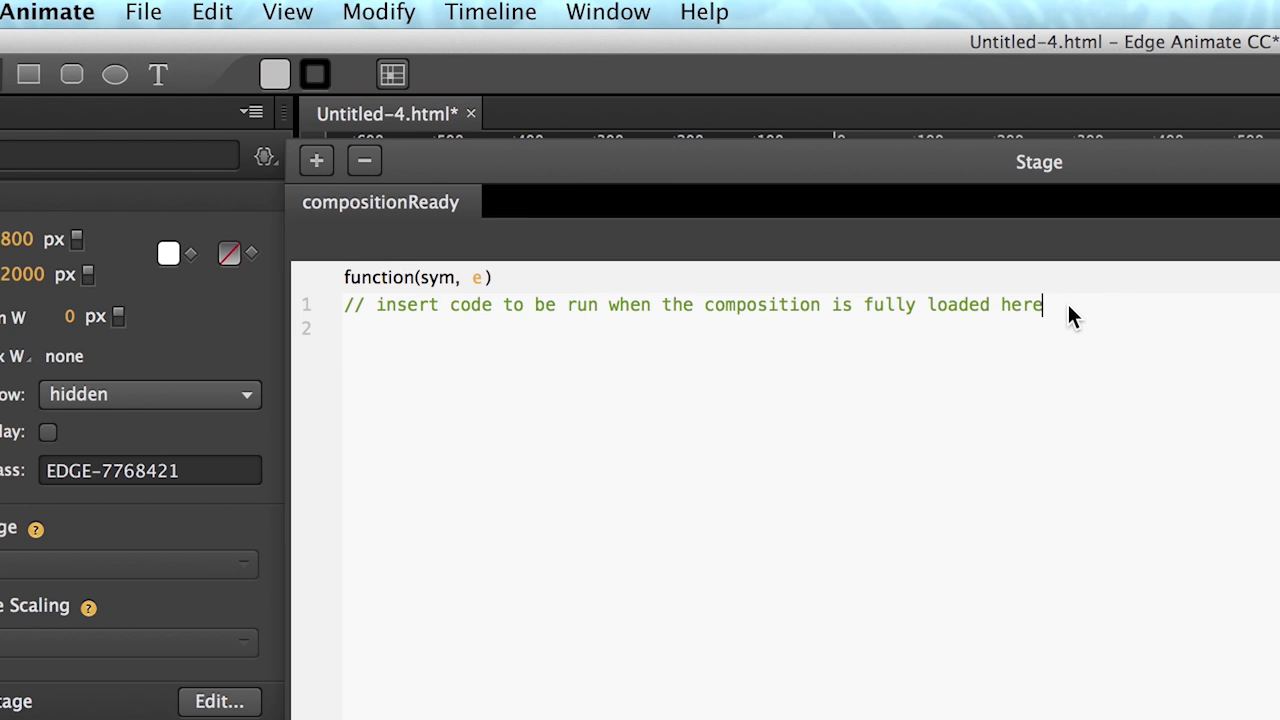
{"action": "left_click_drag", "start_coordinate": [1067, 304], "coordinate": [351, 304]}
{"action": "key", "text": "BackSpace"}
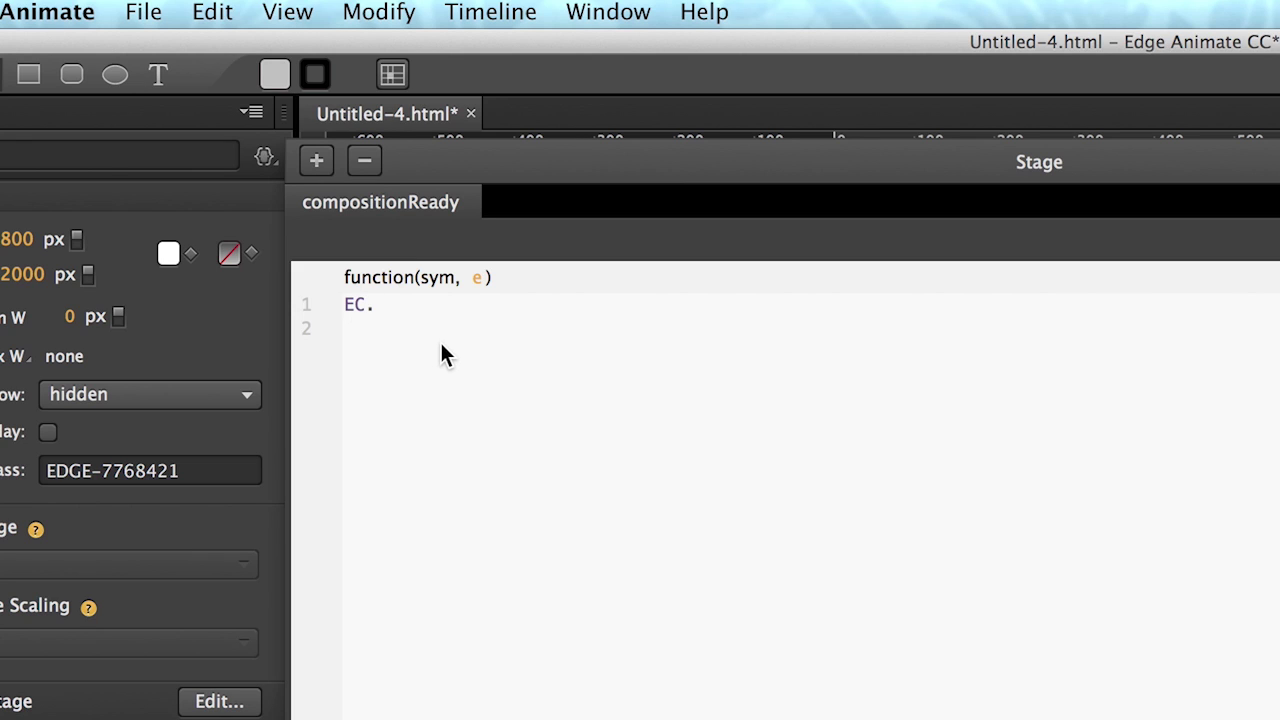
- Write EC.Parallax.setup(sym); as the compositionReady code
{"action": "type", "text": "EC.Par"}
{"action": "type", "text": "allax.setup("}
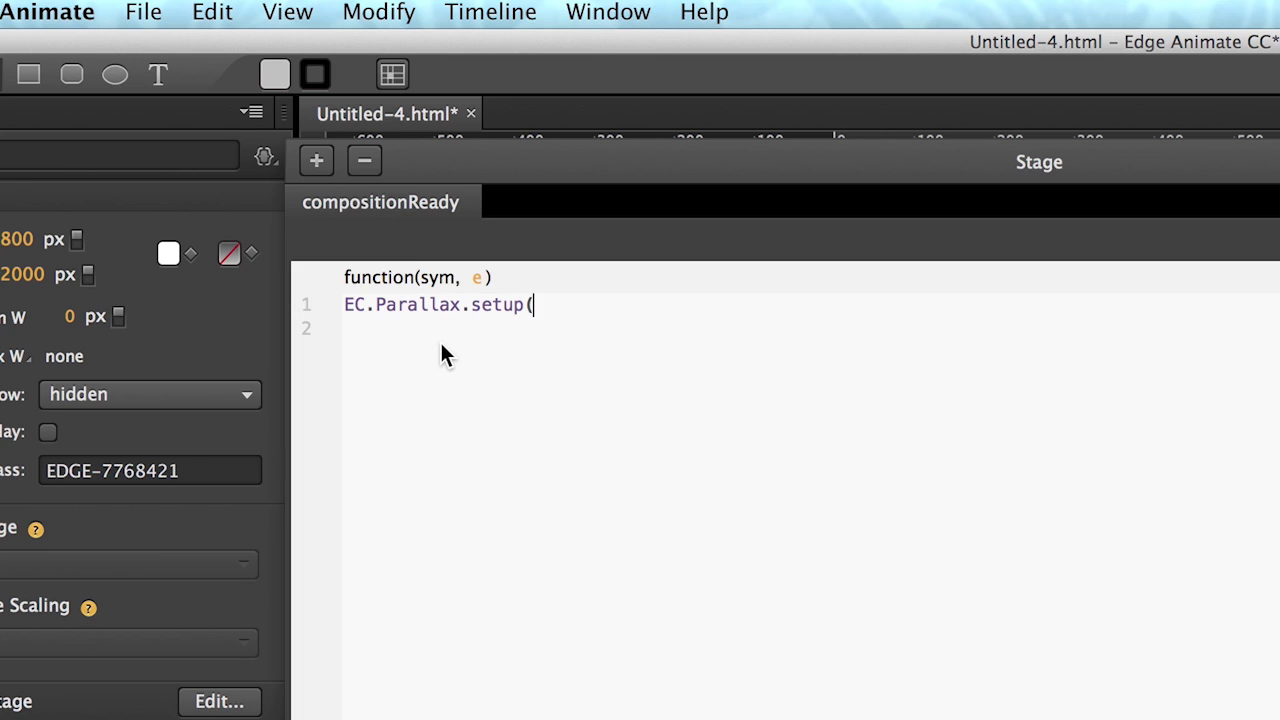
{"action": "type", "text": "sym);"}
{"action": "left_click_drag", "start_coordinate": [597, 307], "coordinate": [344, 311]}
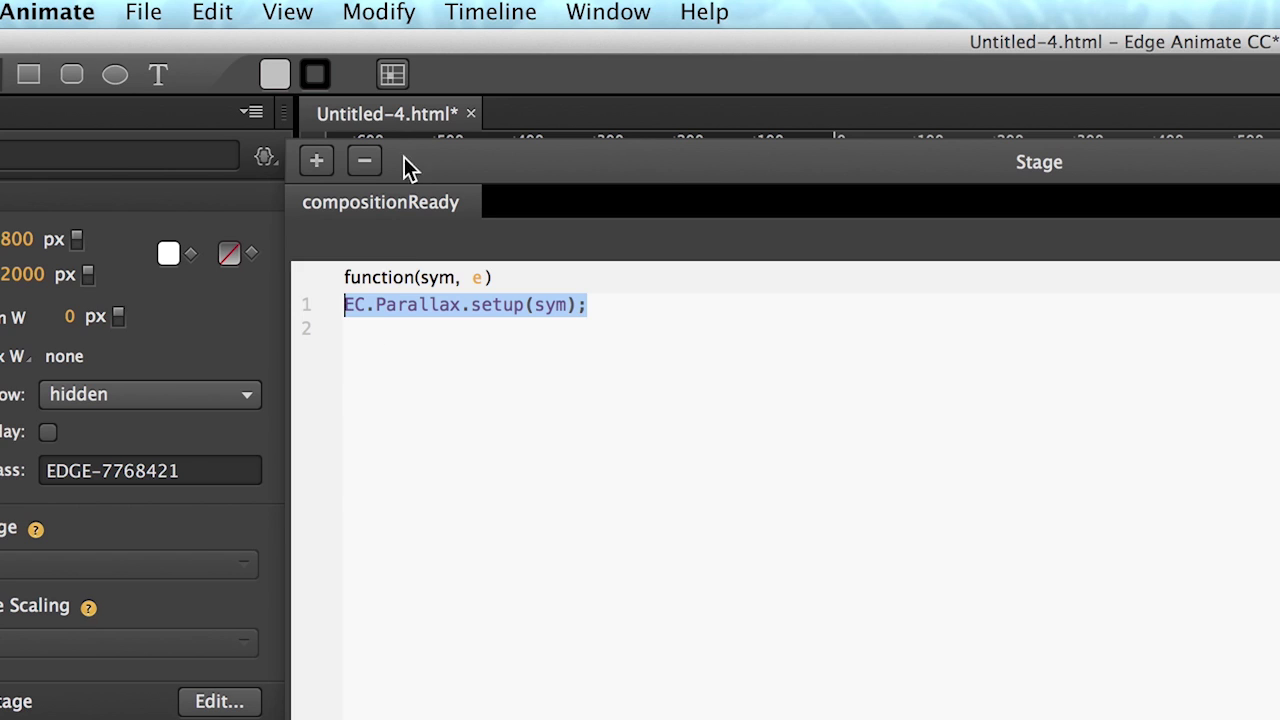
{"action": "left_click", "coordinate": [135, 12]}
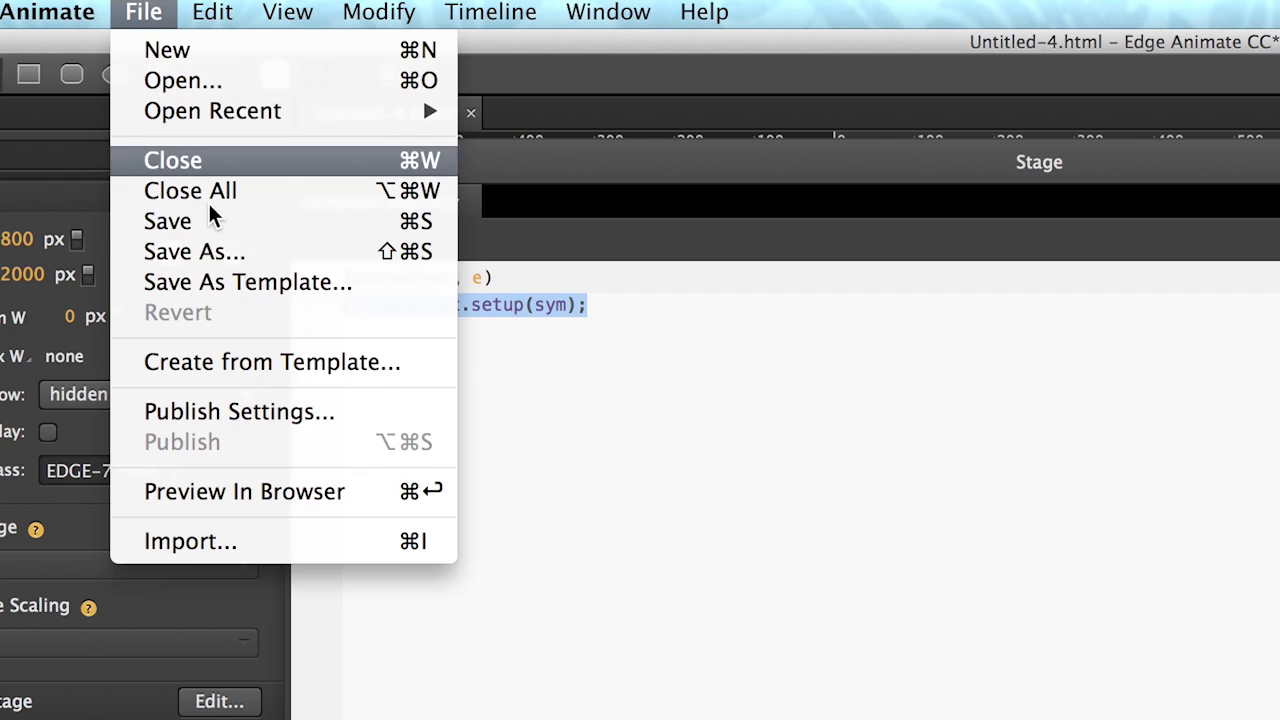
- Preview in Chrome, scrolling down, up and down to watch the badge and monsters slide in
{"action": "left_click", "coordinate": [272, 493]}
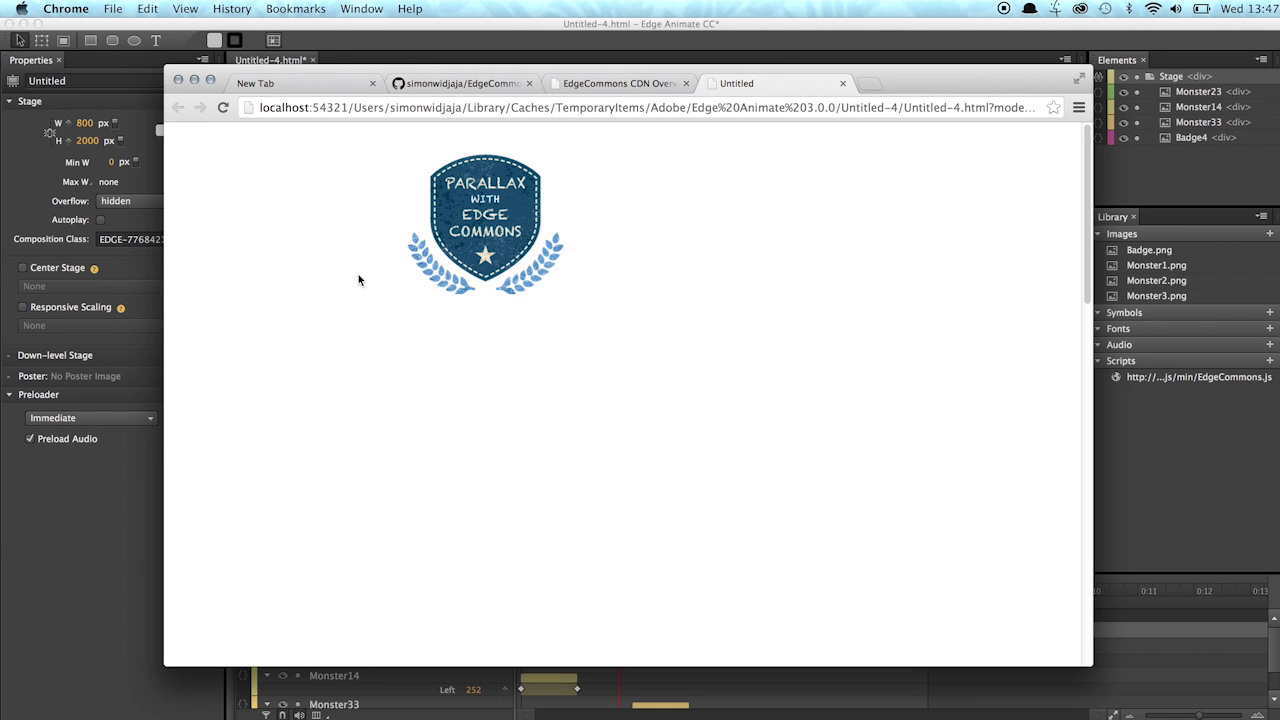
{"action": "scroll", "coordinate": [425, 300], "scroll_direction": "down", "scroll_amount": 3}
{"action": "scroll", "coordinate": [425, 305], "scroll_direction": "down", "scroll_amount": 3}
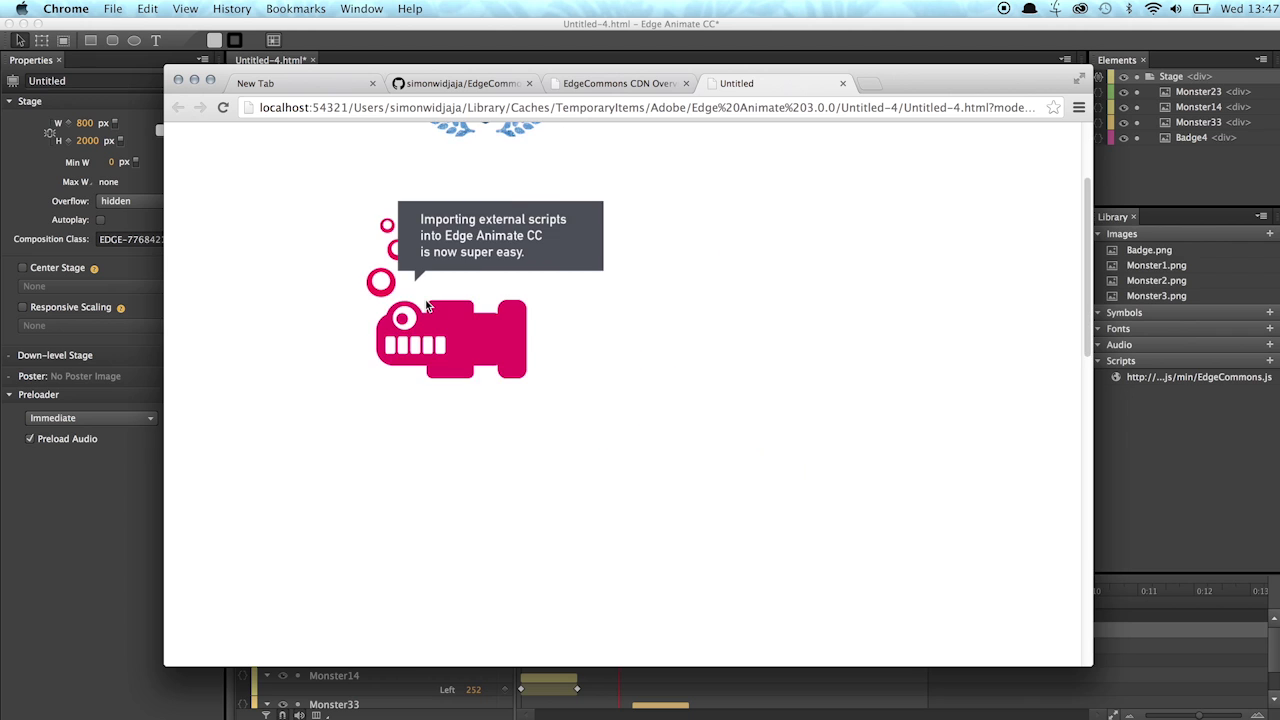
{"action": "scroll", "coordinate": [425, 305], "scroll_direction": "down", "scroll_amount": 5}
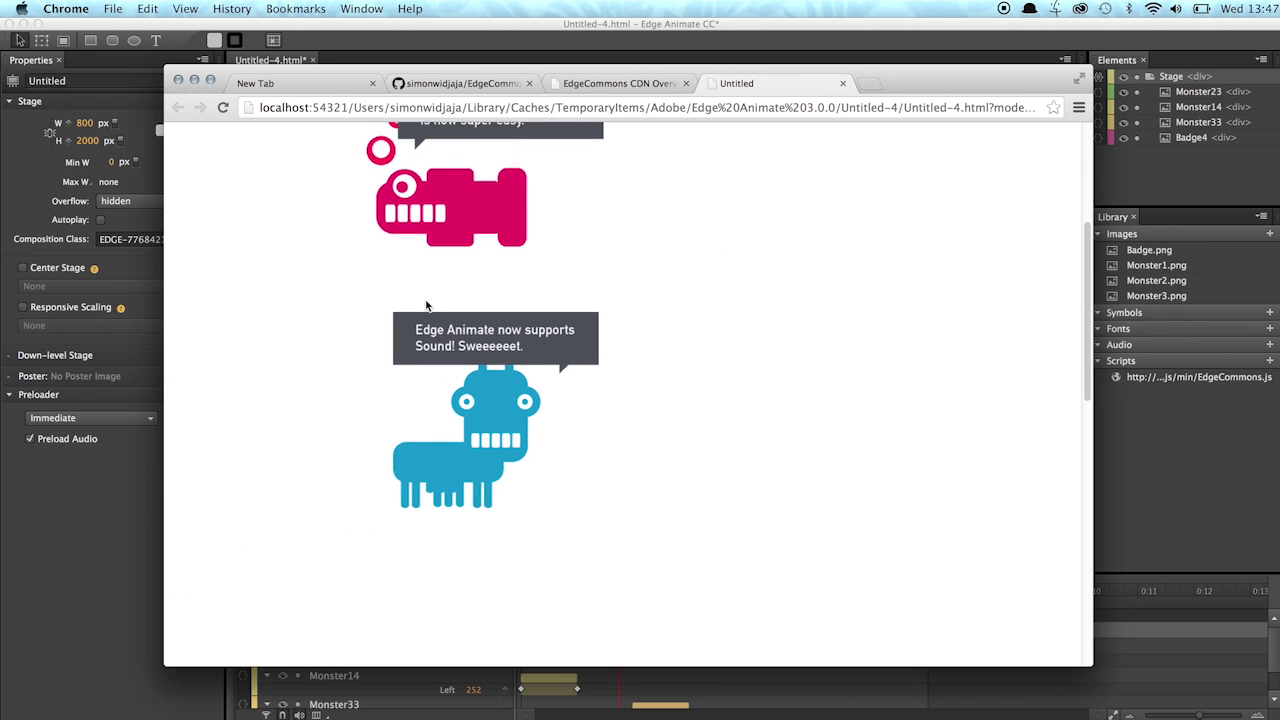
{"action": "scroll", "coordinate": [425, 305], "scroll_direction": "down", "scroll_amount": 5}
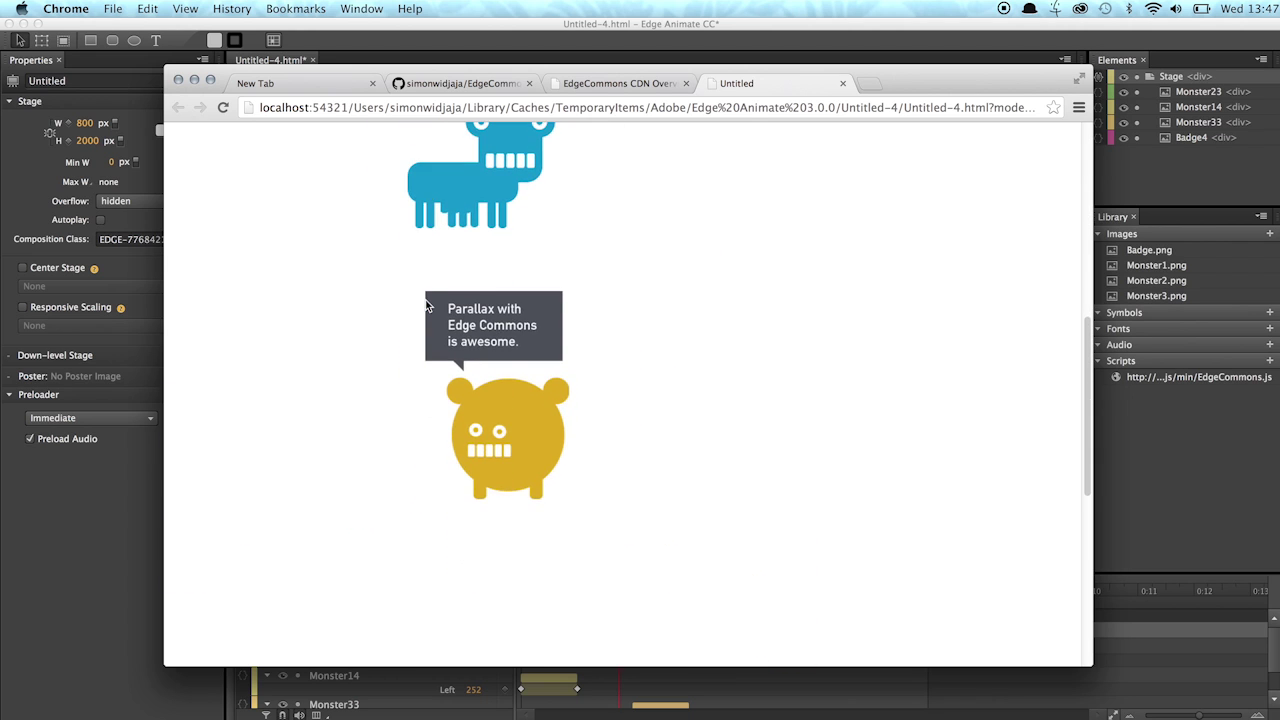
{"action": "scroll", "coordinate": [425, 305], "scroll_direction": "up", "scroll_amount": 5}
{"action": "scroll", "coordinate": [425, 305], "scroll_direction": "up", "scroll_amount": 5}
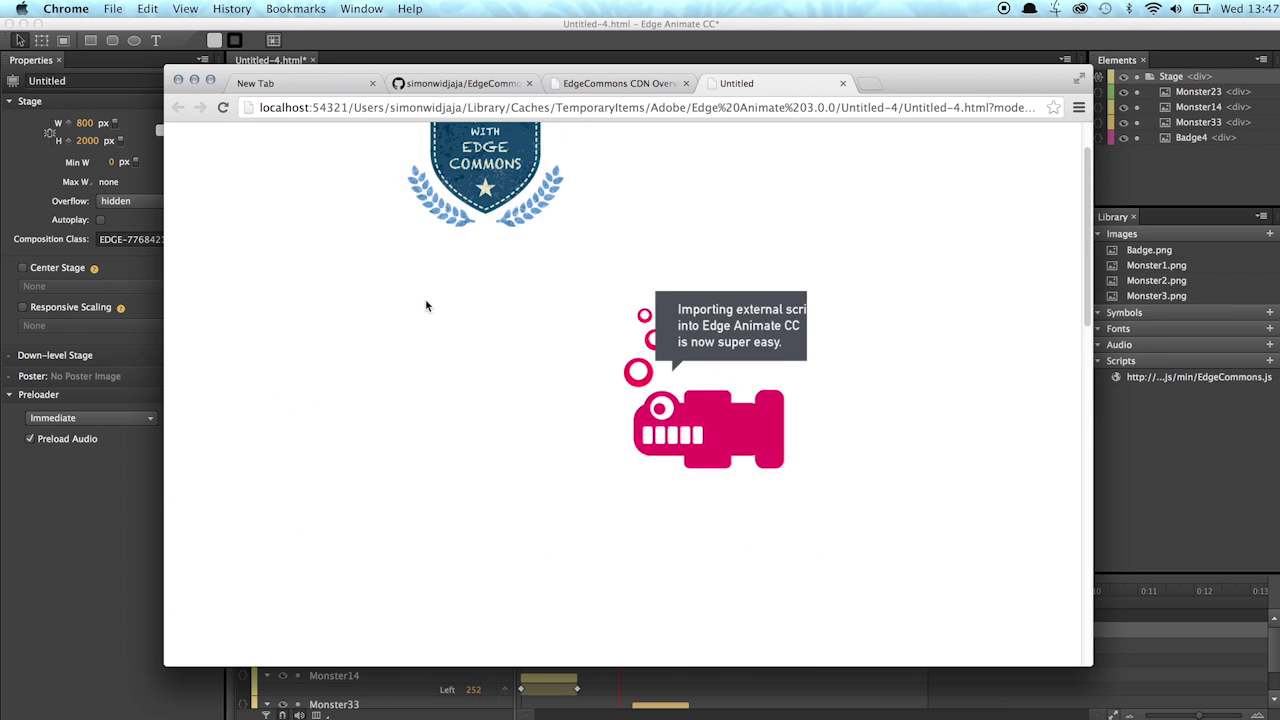
{"action": "scroll", "coordinate": [425, 305], "scroll_direction": "down", "scroll_amount": 2}
{"action": "scroll", "coordinate": [425, 305], "scroll_direction": "down", "scroll_amount": 5}
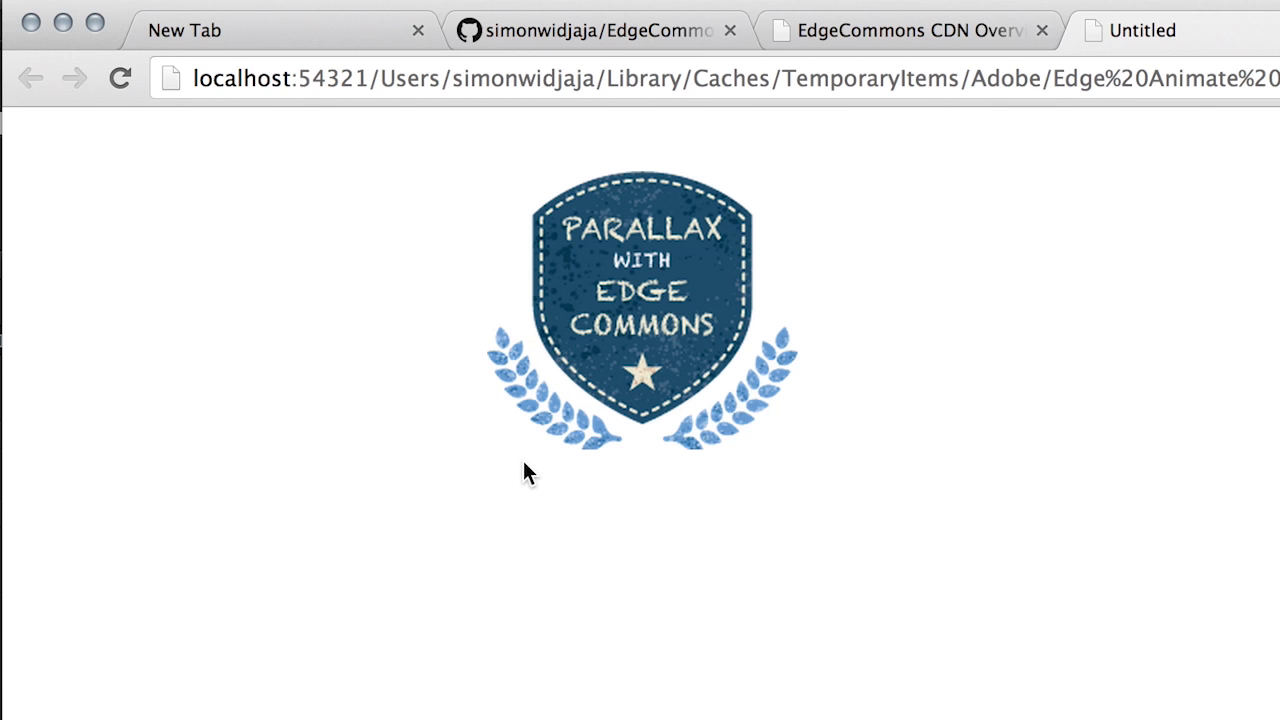